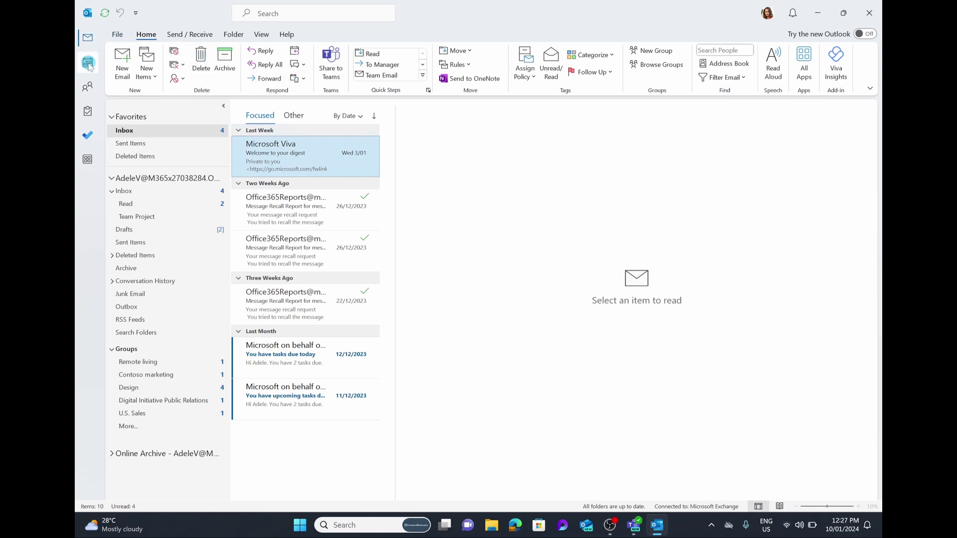
Switch from the inbox to the calendar.
mouse_move(87, 124)
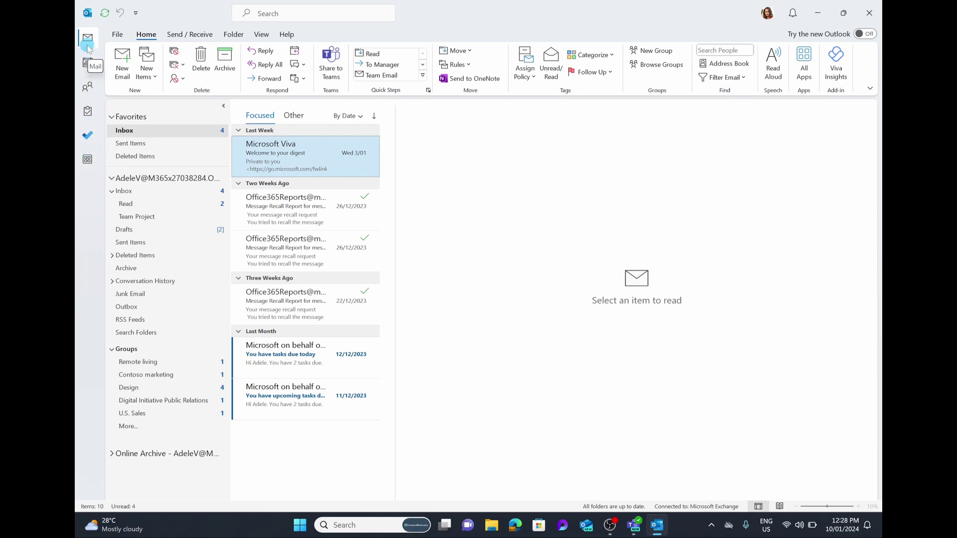
mouse_move(87, 61)
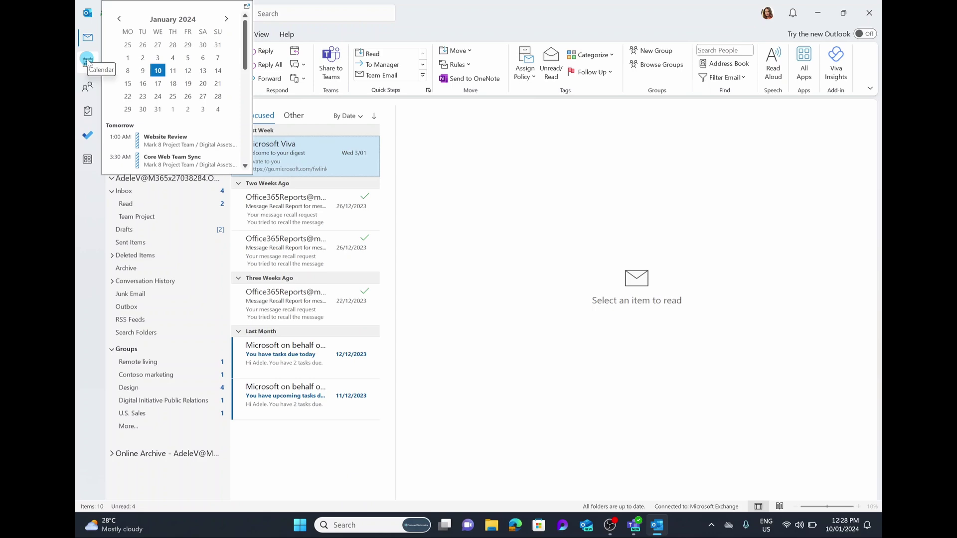
click(88, 61)
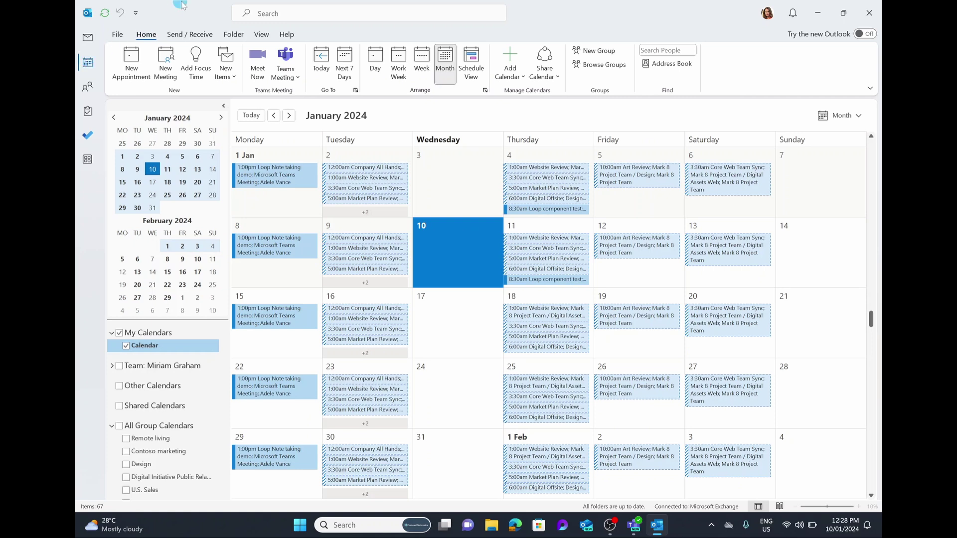
Examine the account information page and the calendar's Send/Receive, Folder, View and Help commands, ending back at the Home commands.
click(118, 35)
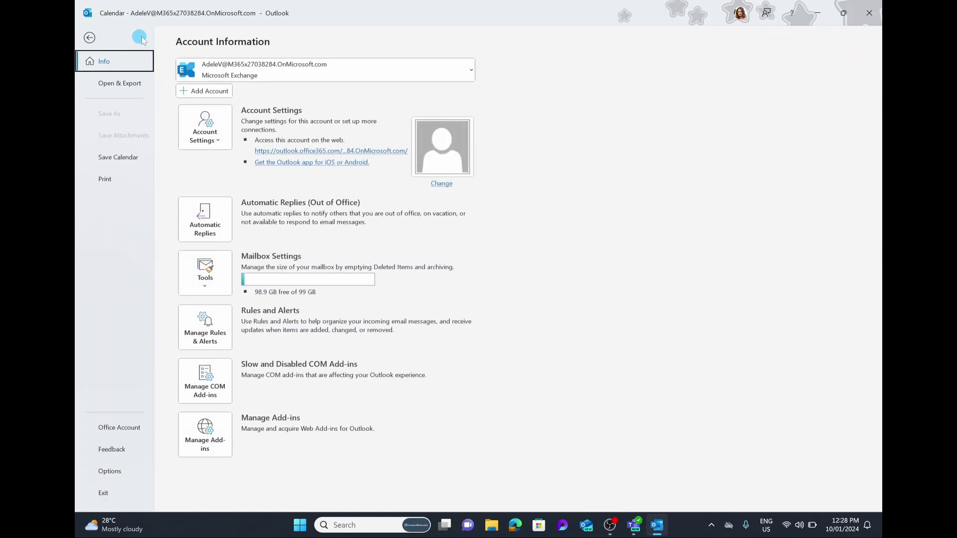
click(90, 37)
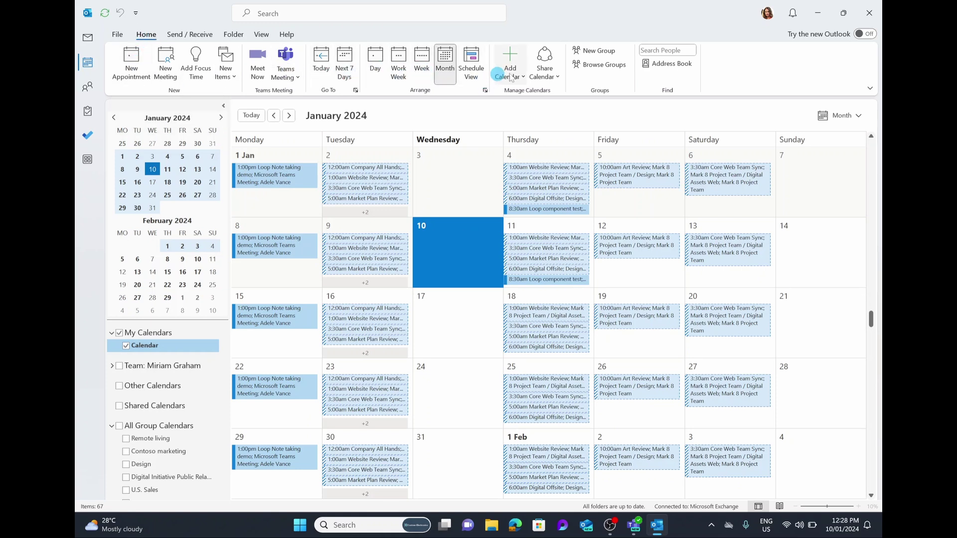
click(197, 35)
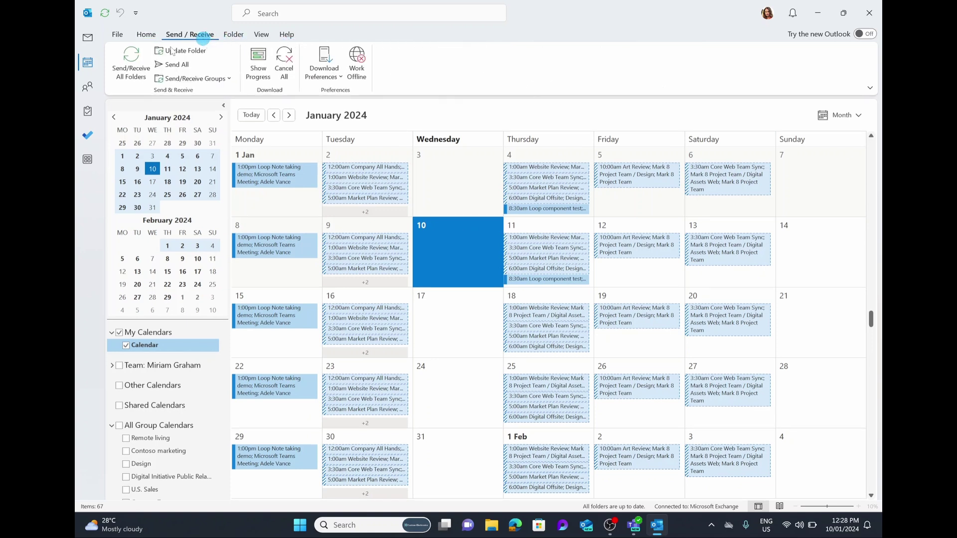
click(234, 35)
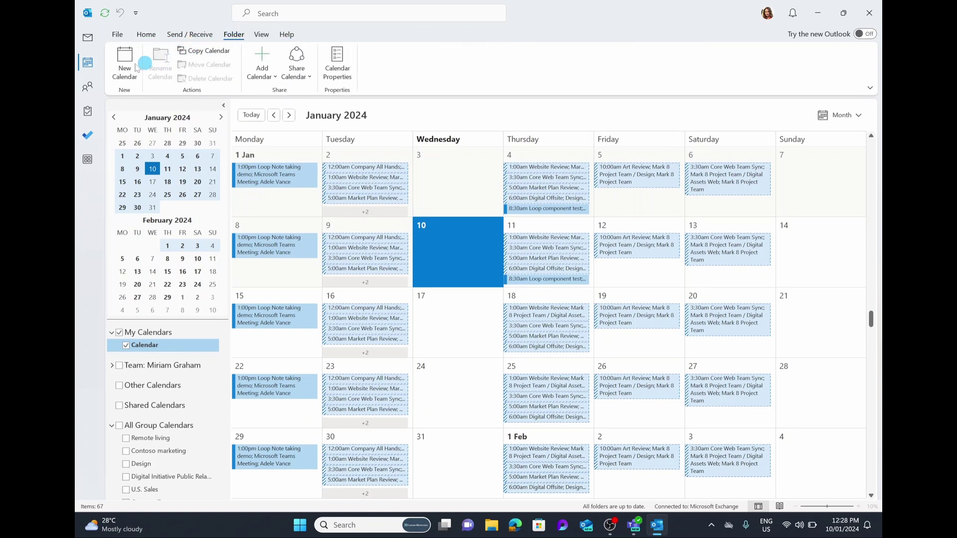
click(257, 36)
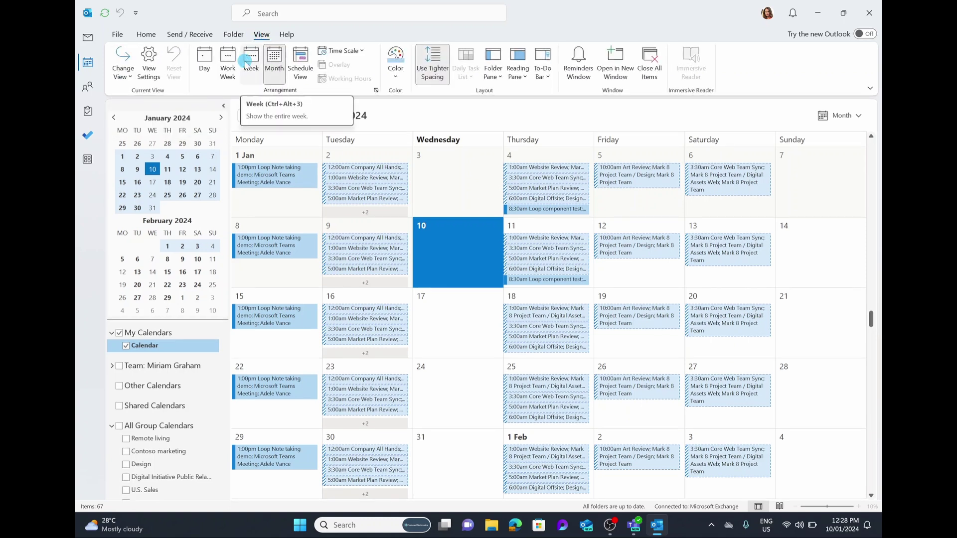
click(277, 38)
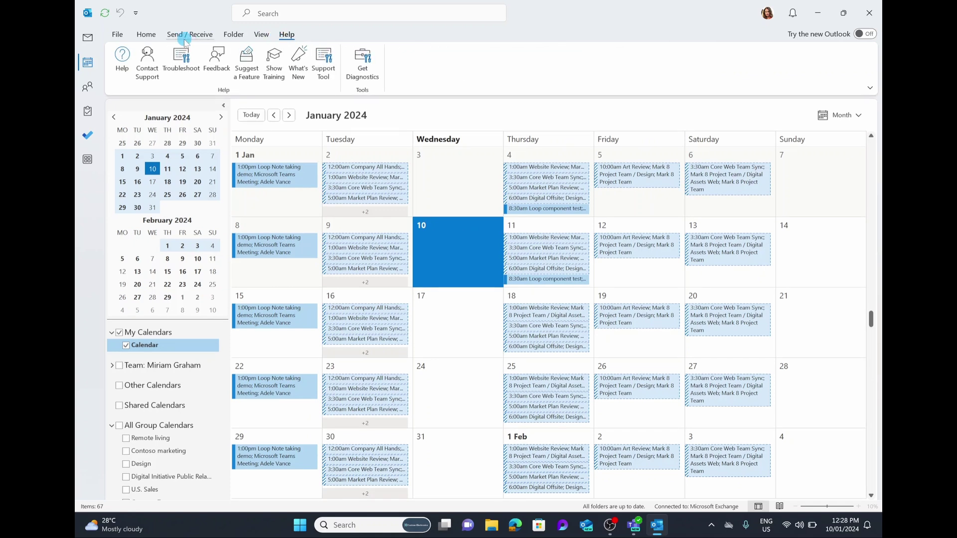
click(147, 36)
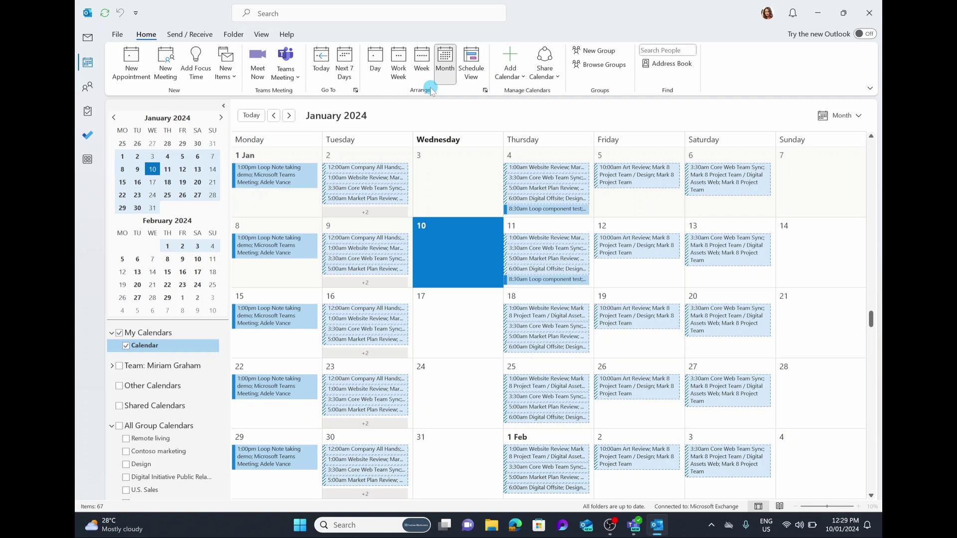
Show the calendar in the Day, Work Week, Week, Month and Schedule View arrangements in turn.
click(379, 62)
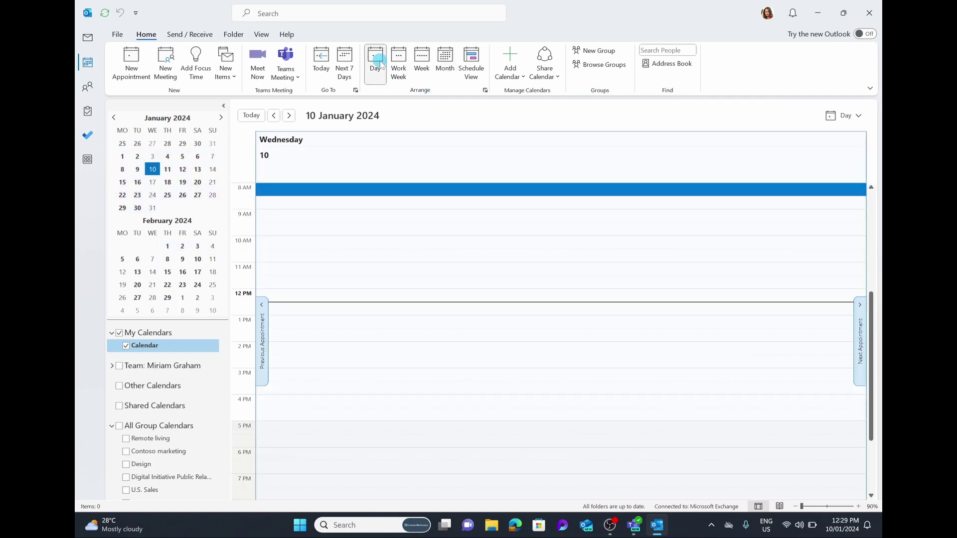
click(402, 75)
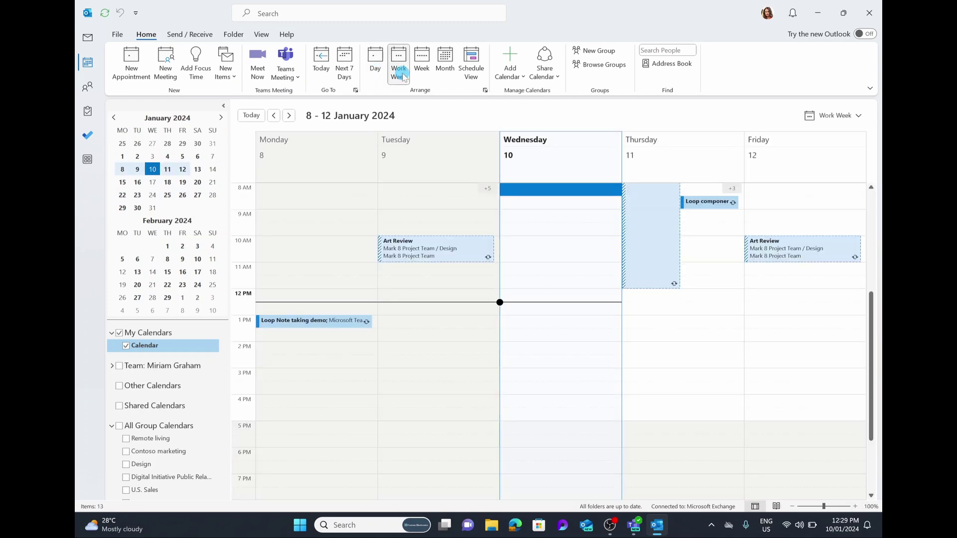
click(424, 64)
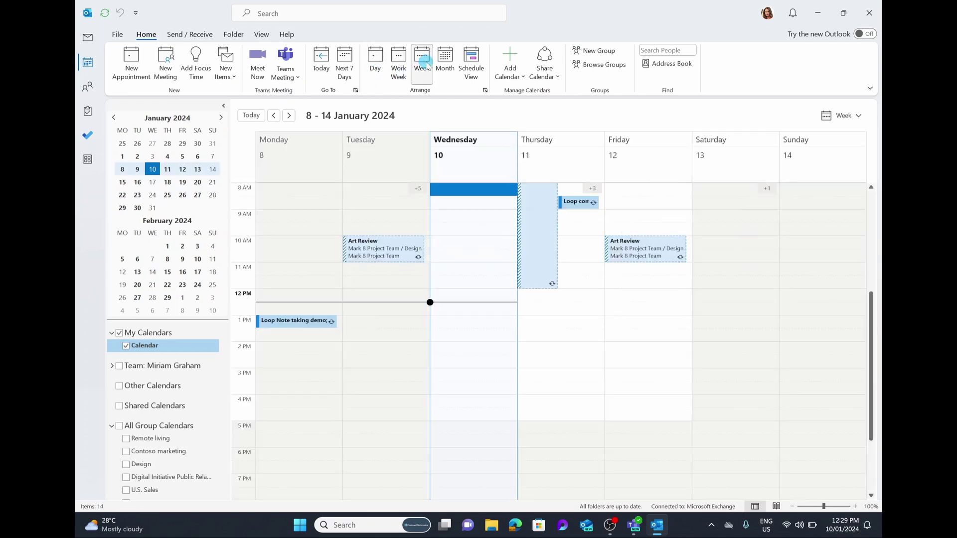
click(444, 64)
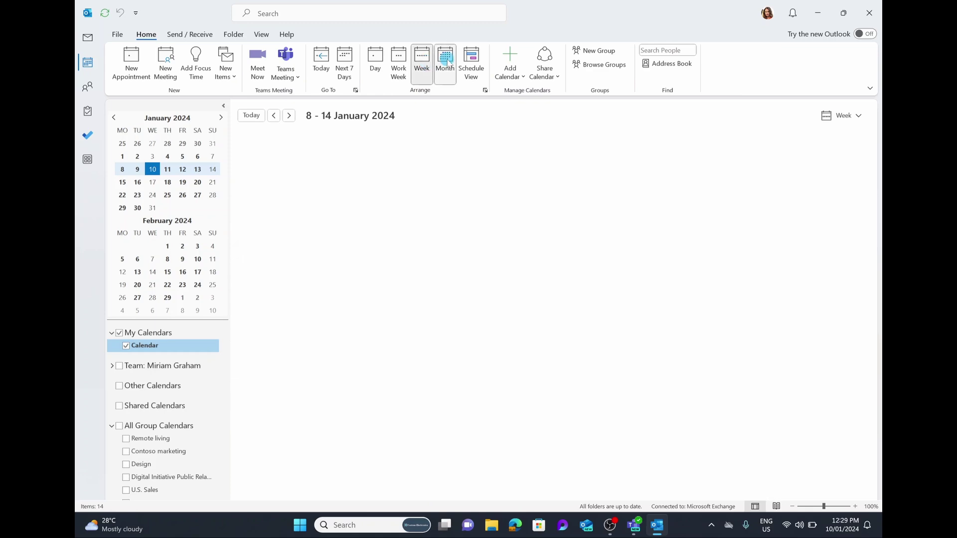
click(471, 62)
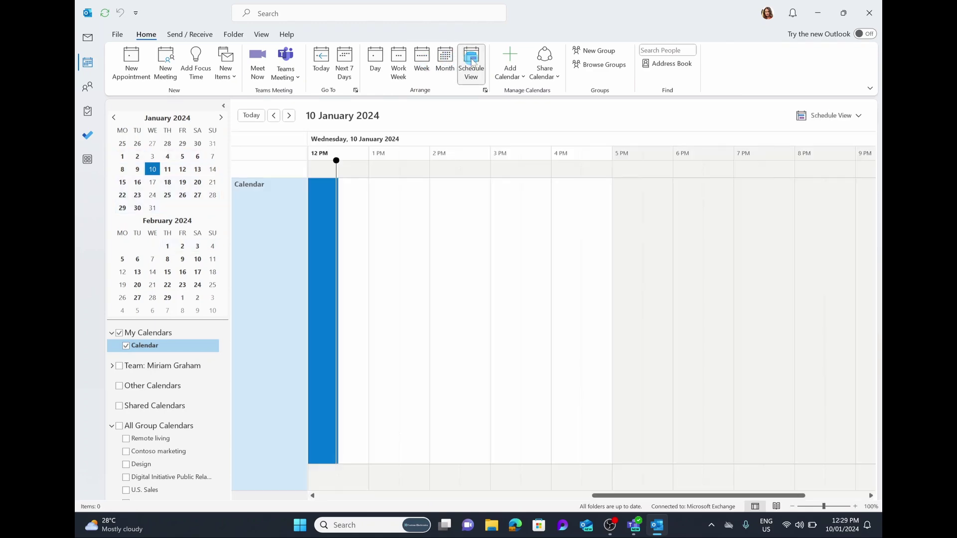
Display the Work Week arrangement with the hours from 5 AM, and change it to the full Week arrangement.
click(398, 70)
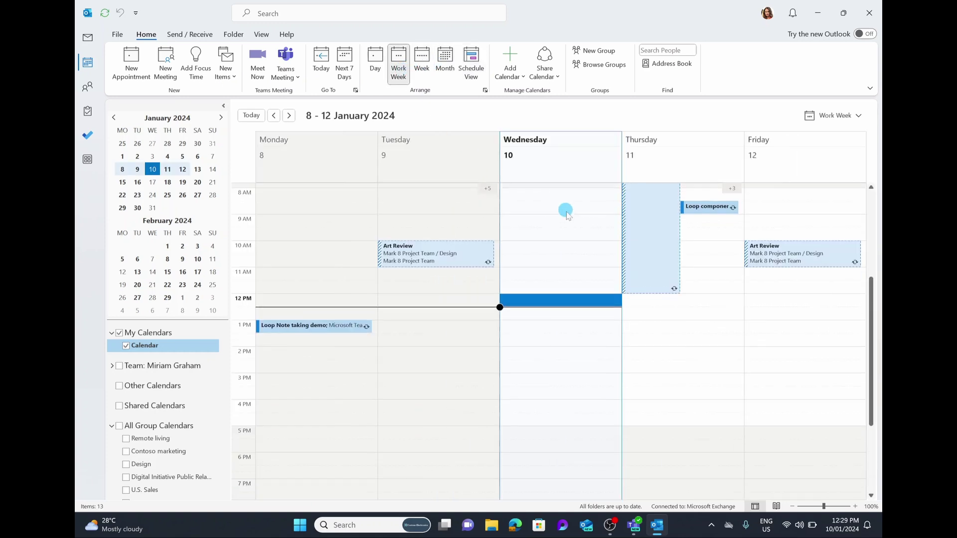
scroll(566, 211, up, 5)
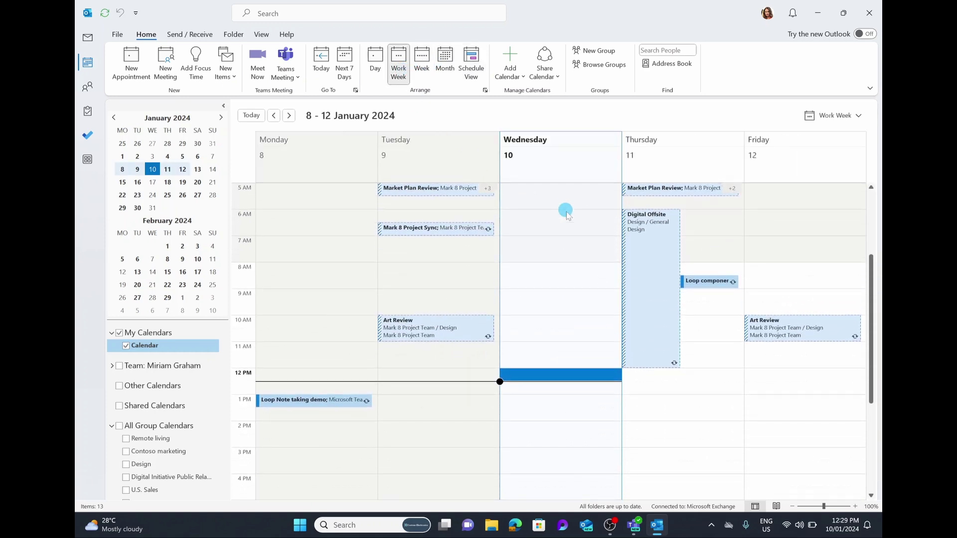
click(424, 70)
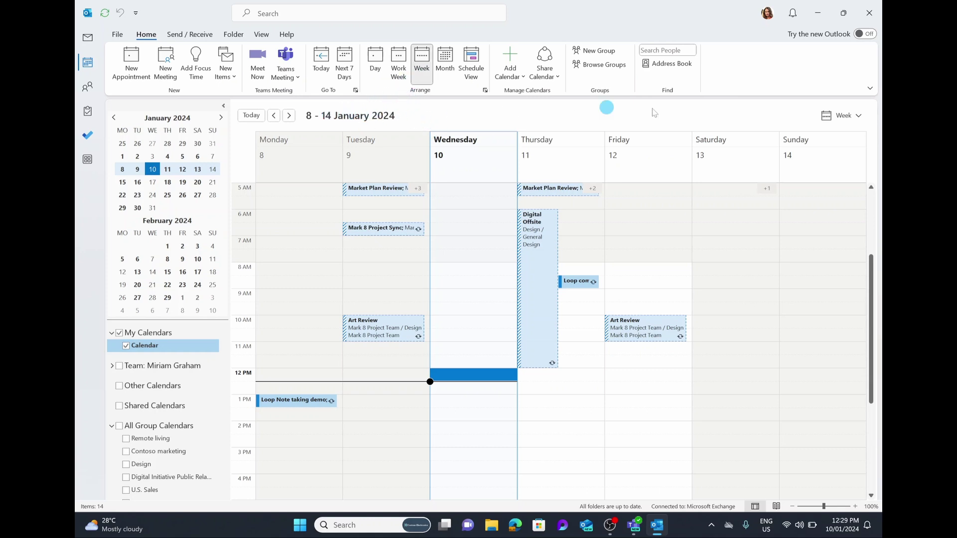
Use the view selector above the calendar grid to change the arrangement to Work Week and back to Week.
click(857, 116)
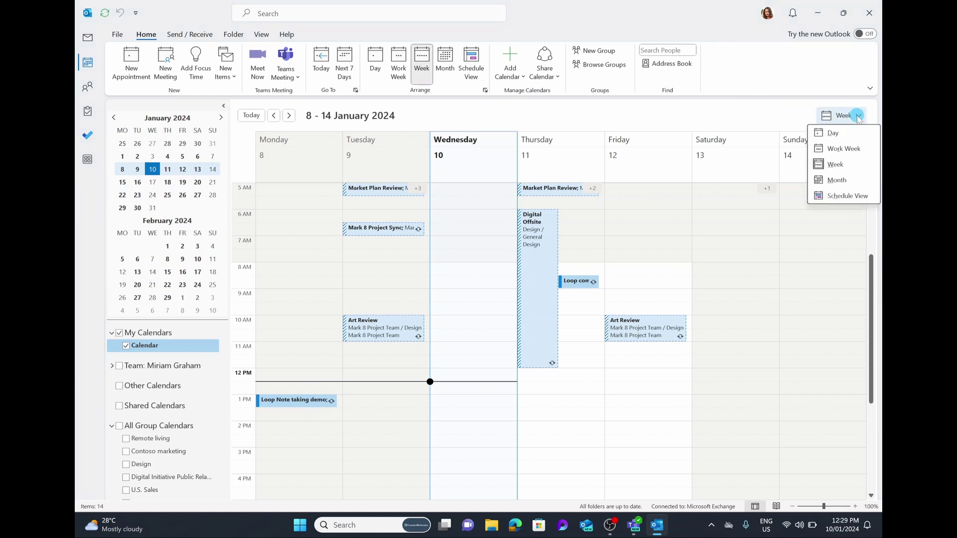
click(835, 164)
click(845, 117)
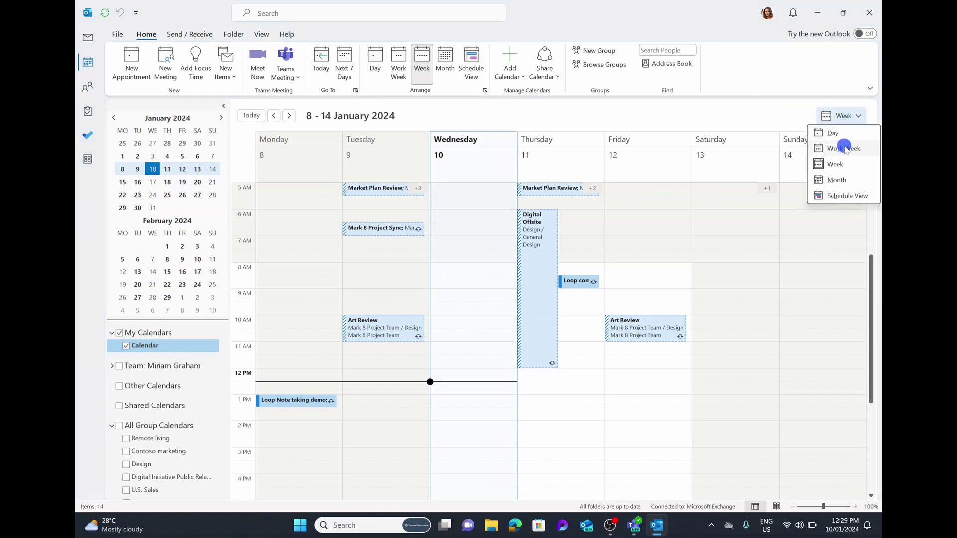
click(844, 145)
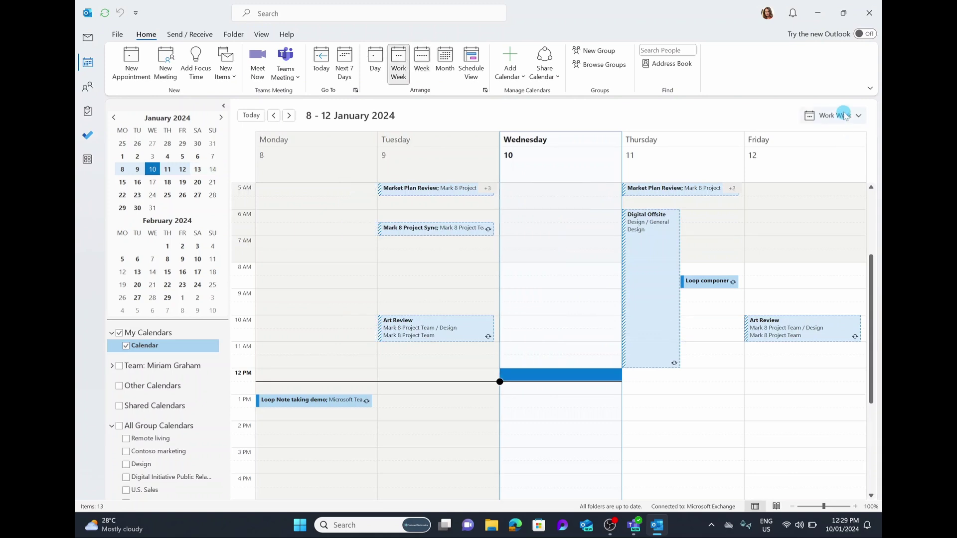
click(845, 116)
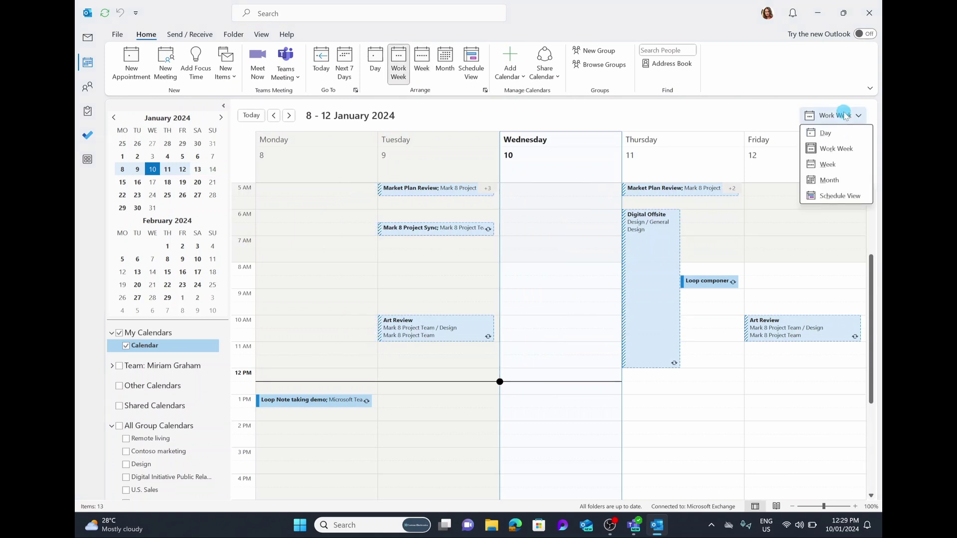
click(839, 162)
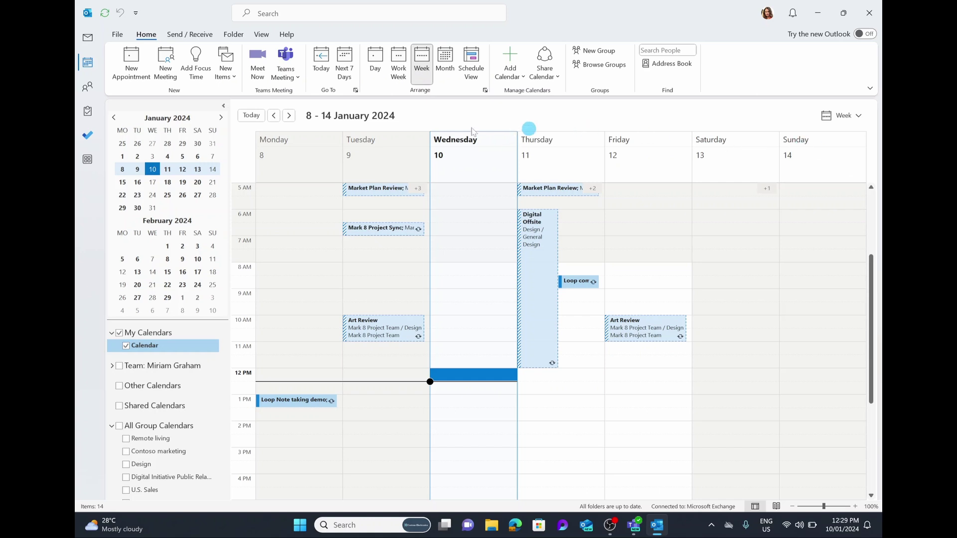
Page the calendar forward five weeks to 12 - 18 February 2024 and return to today's week.
click(290, 116)
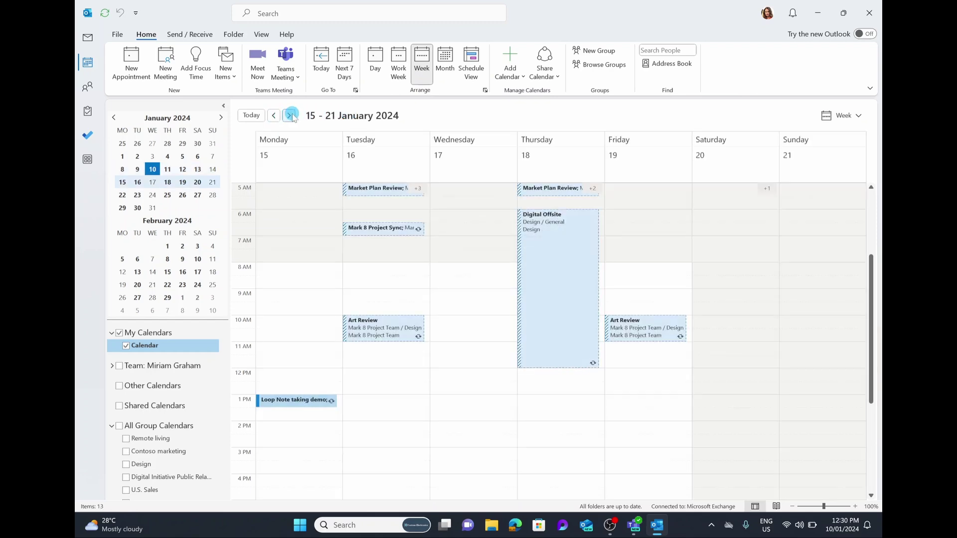
click(290, 116)
click(290, 116)
click(289, 116)
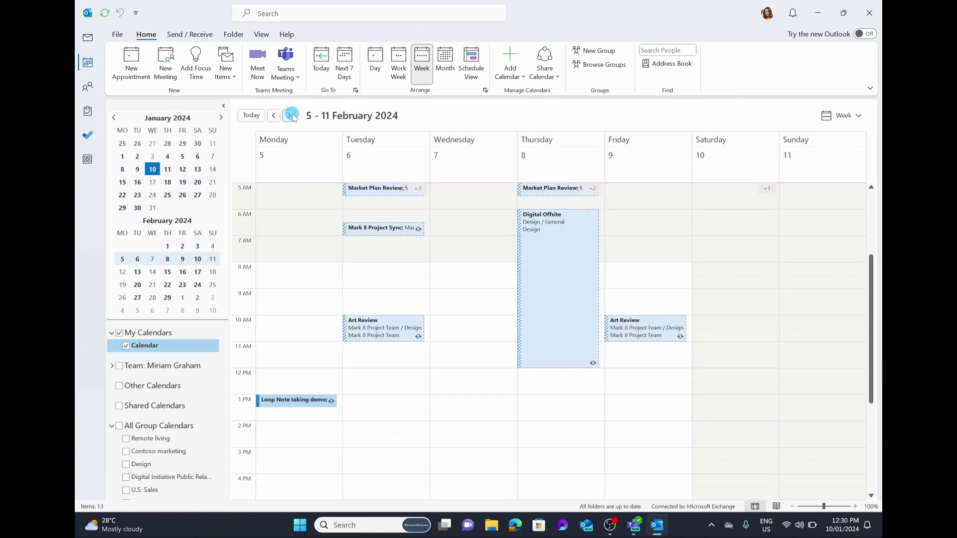
click(290, 116)
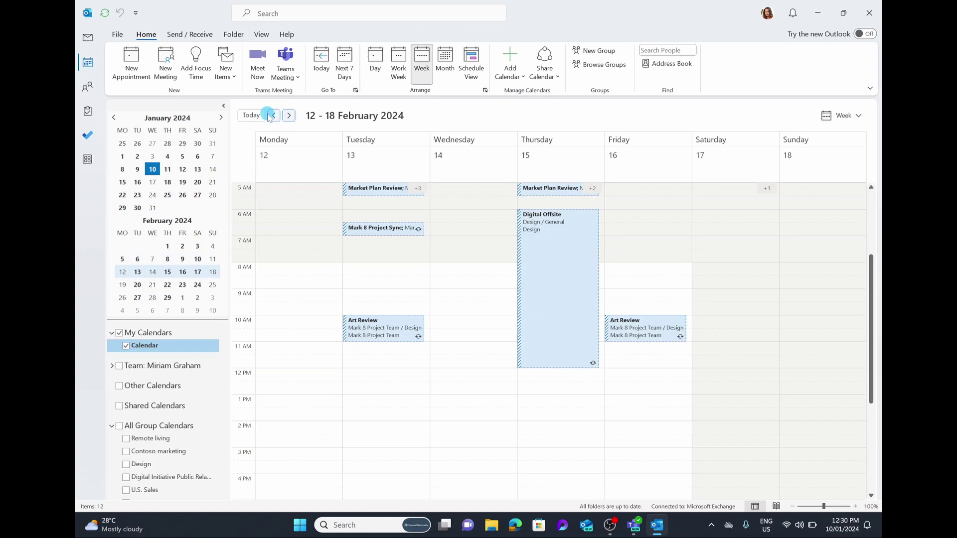
click(252, 115)
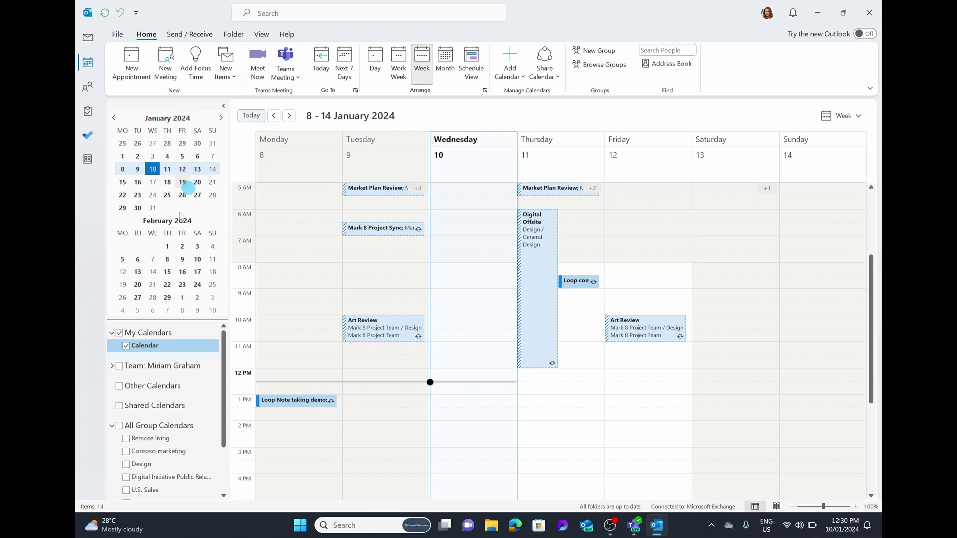
Browse the date navigator to December 2023 and display the week of 4 - 10 December.
click(220, 117)
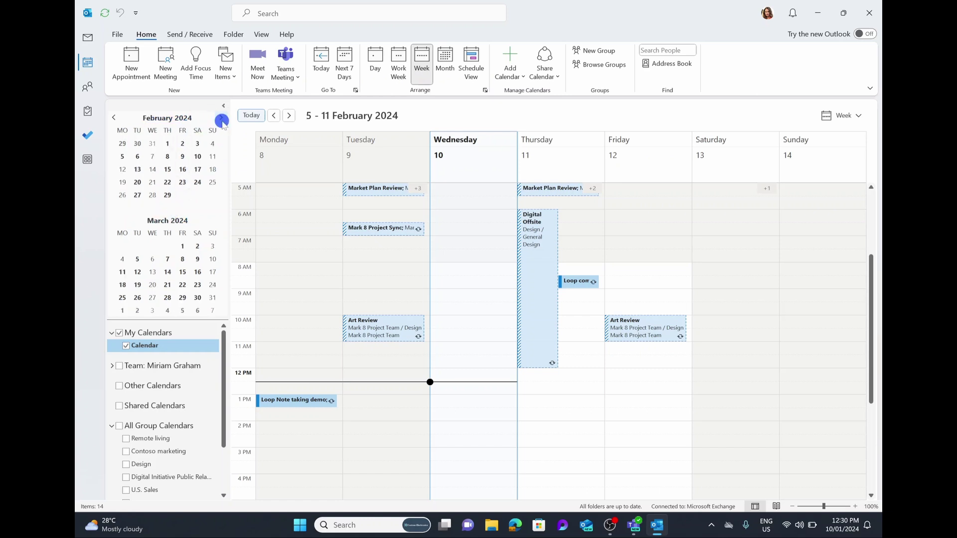
click(119, 118)
click(119, 119)
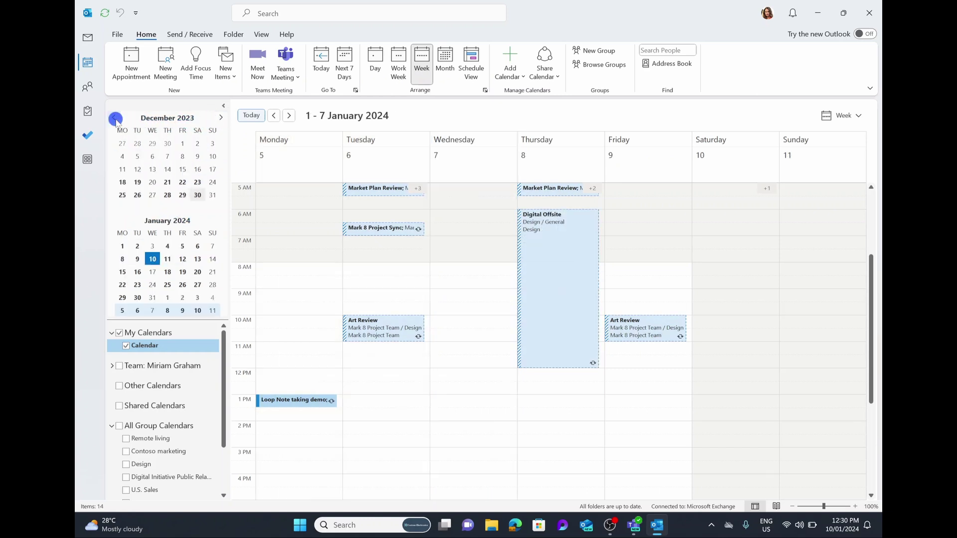
click(168, 157)
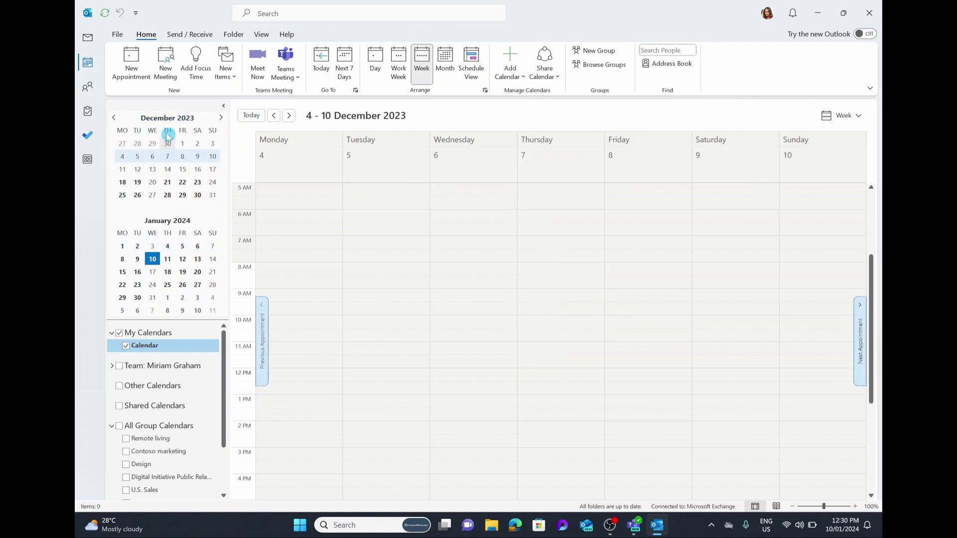
Collapse the folder pane beside the calendar, and expand and pin it open again.
click(222, 107)
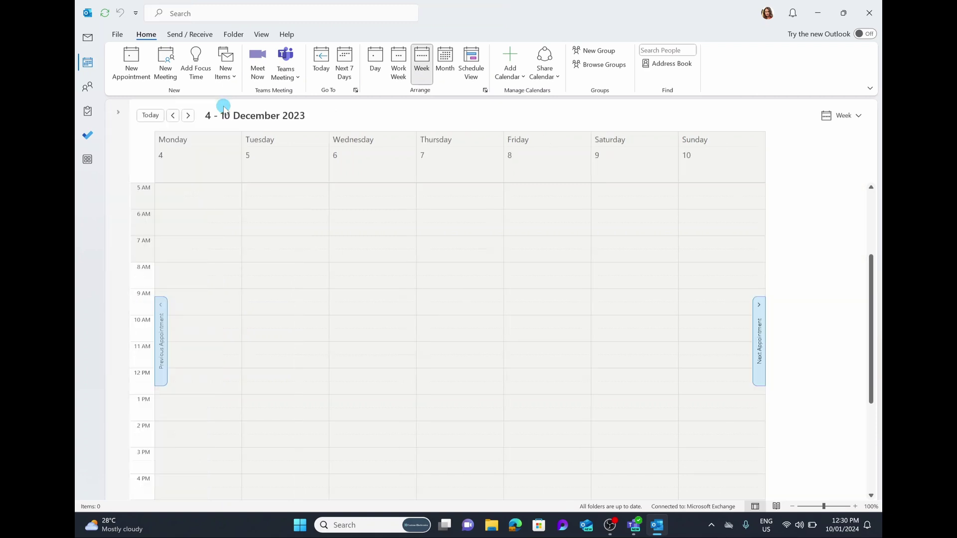
click(123, 112)
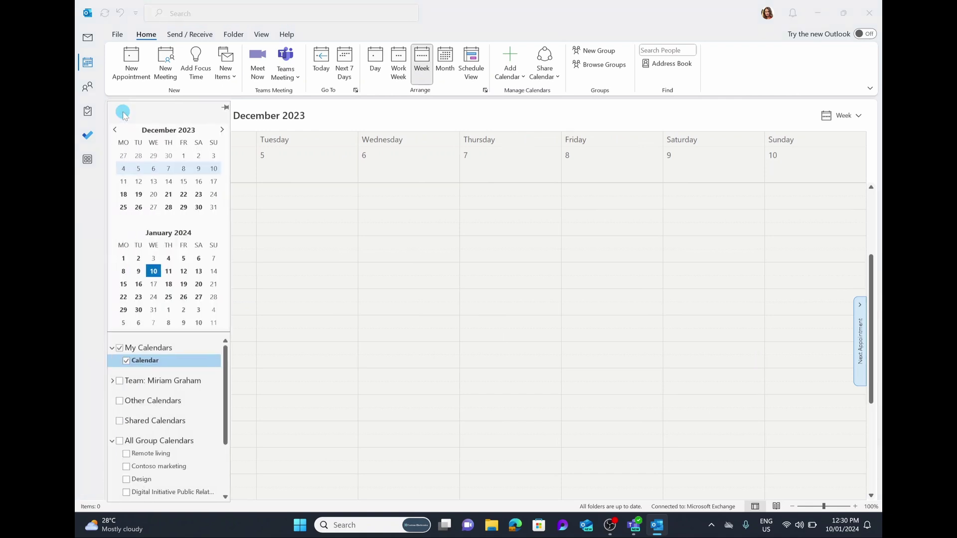
click(225, 108)
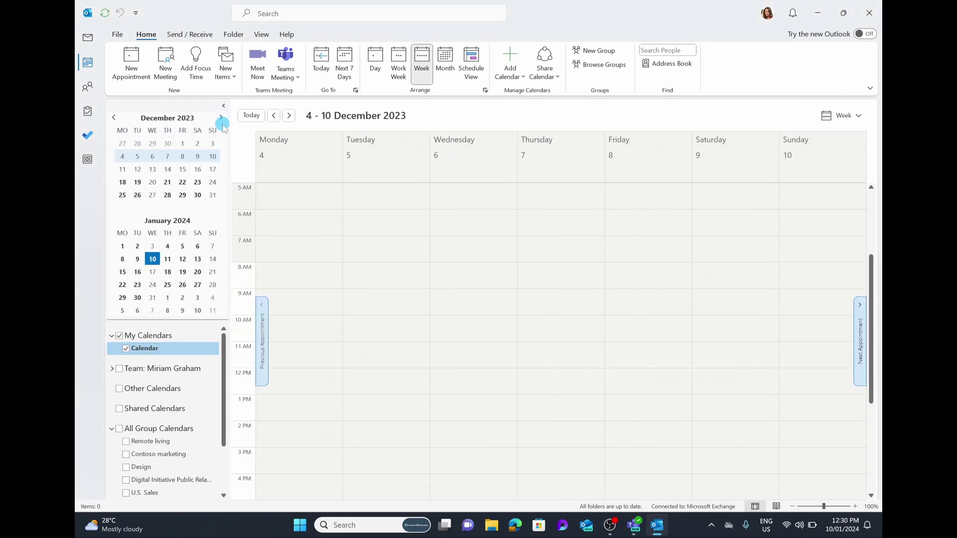
Return to today's week, and switch all of the manager's team calendars on and back off.
click(250, 116)
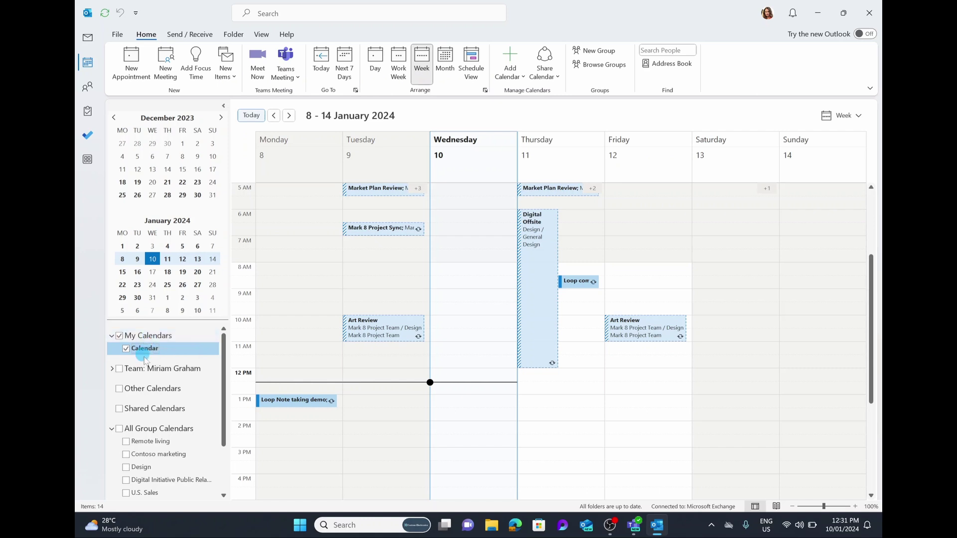
drag(226, 359, 225, 375)
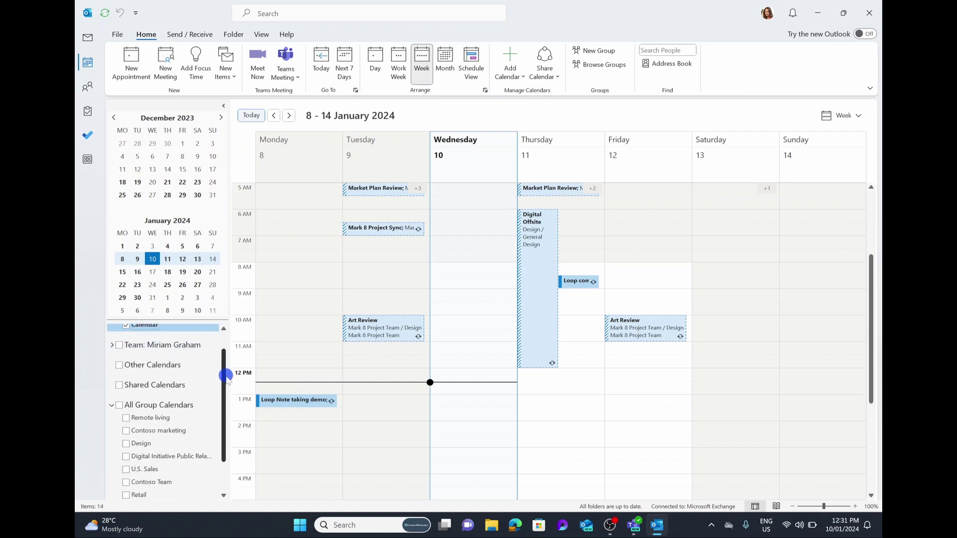
click(120, 345)
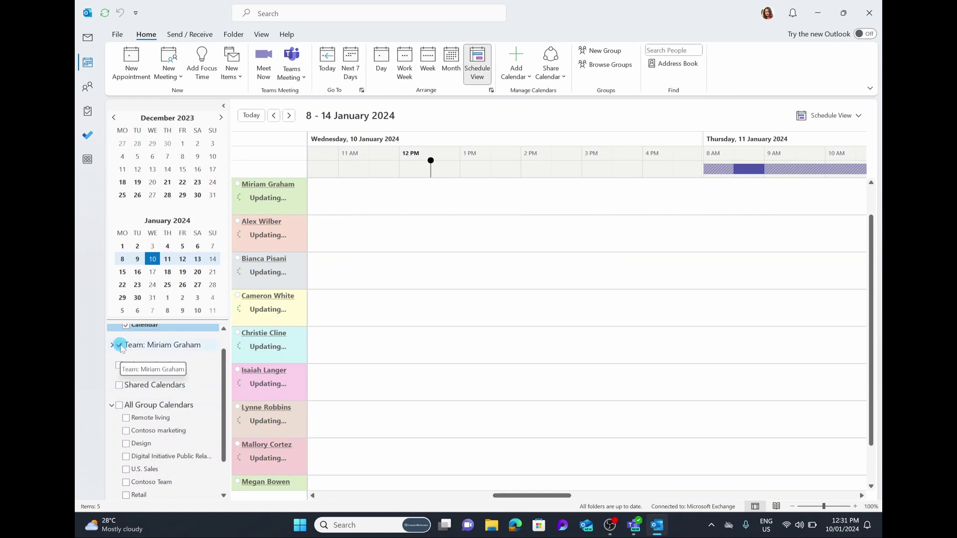
click(120, 346)
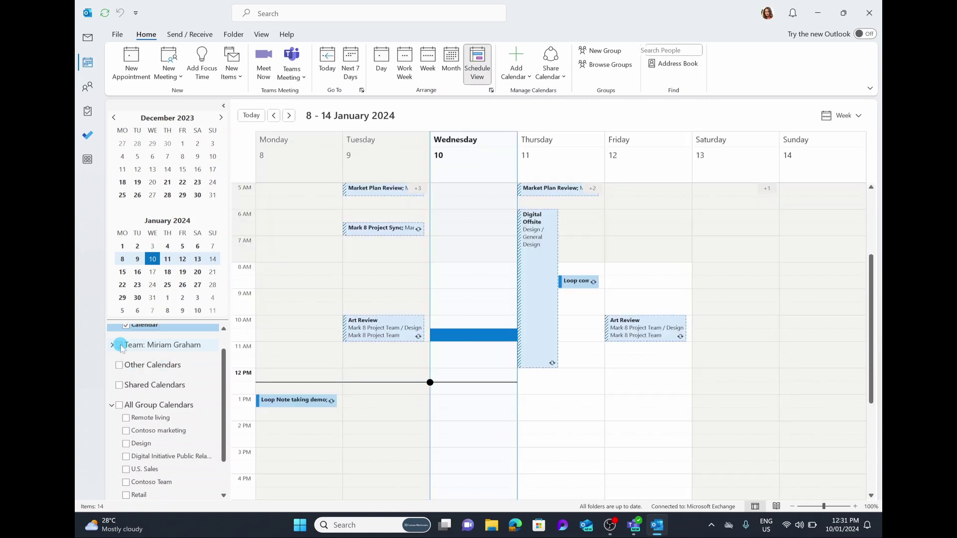
Expand the manager's team group and display the second and third members' calendars beside the main calendar.
click(113, 345)
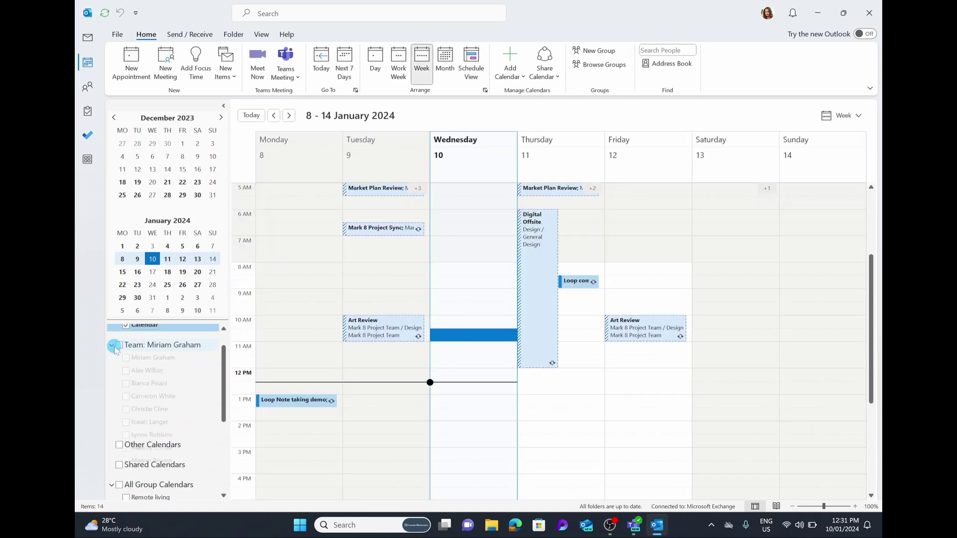
click(125, 371)
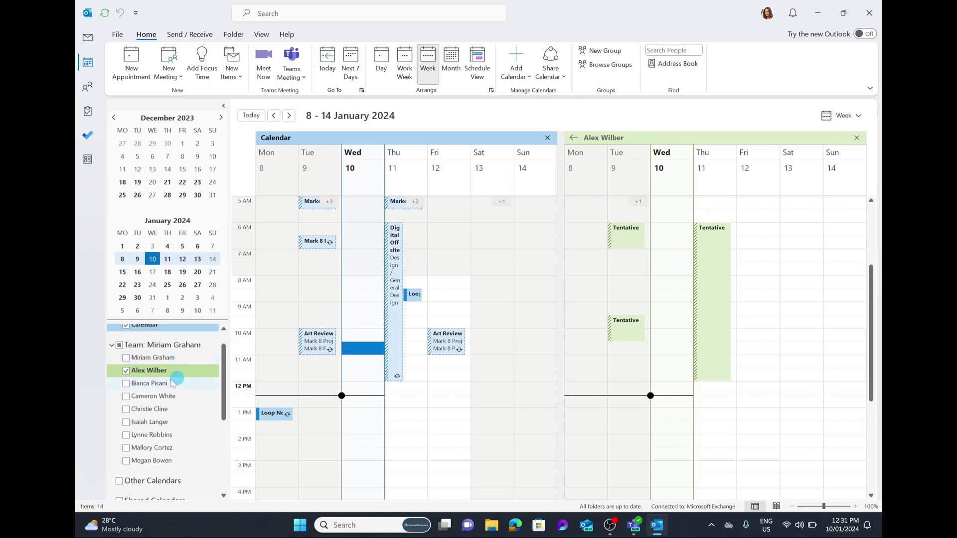
click(126, 384)
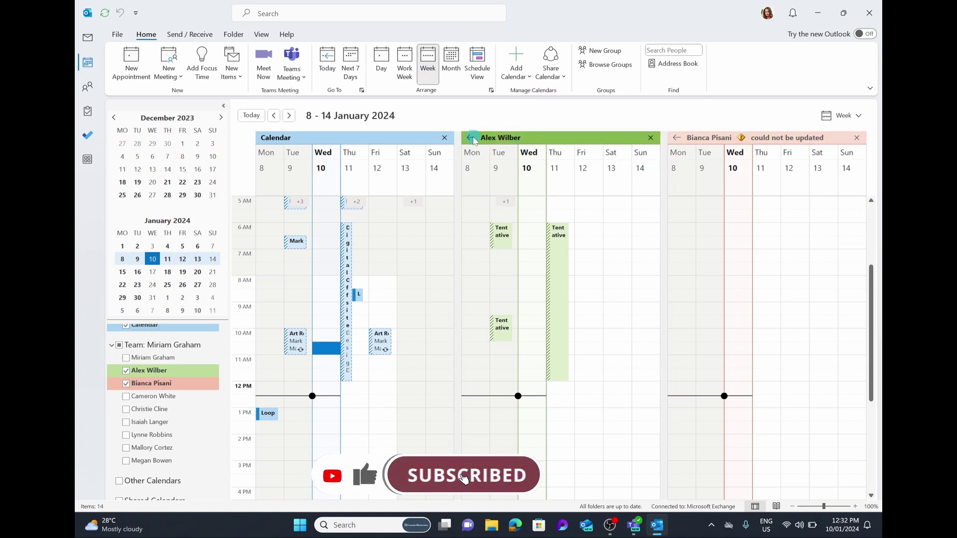
Overlay both team members' calendars on the main calendar and move forward to the week of 15 - 21 January 2024.
click(471, 139)
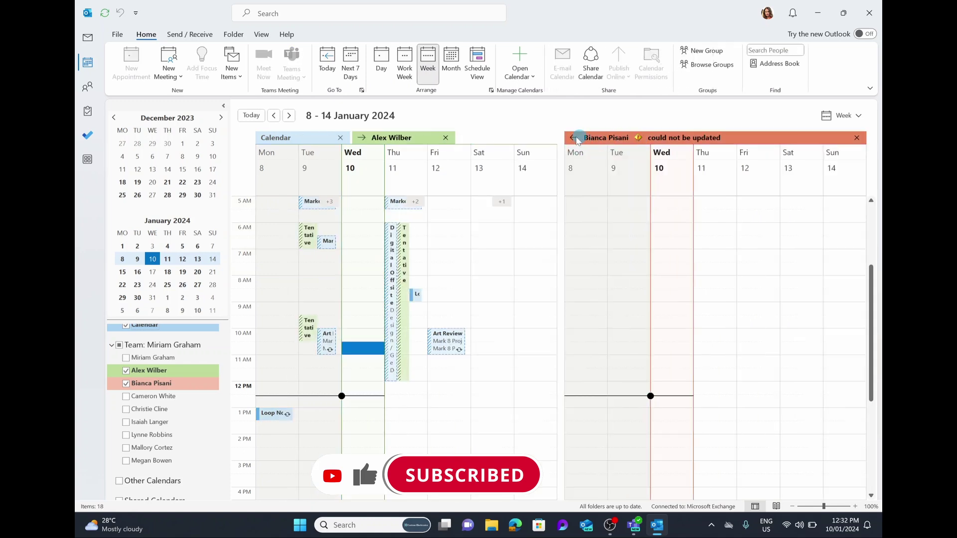
click(572, 138)
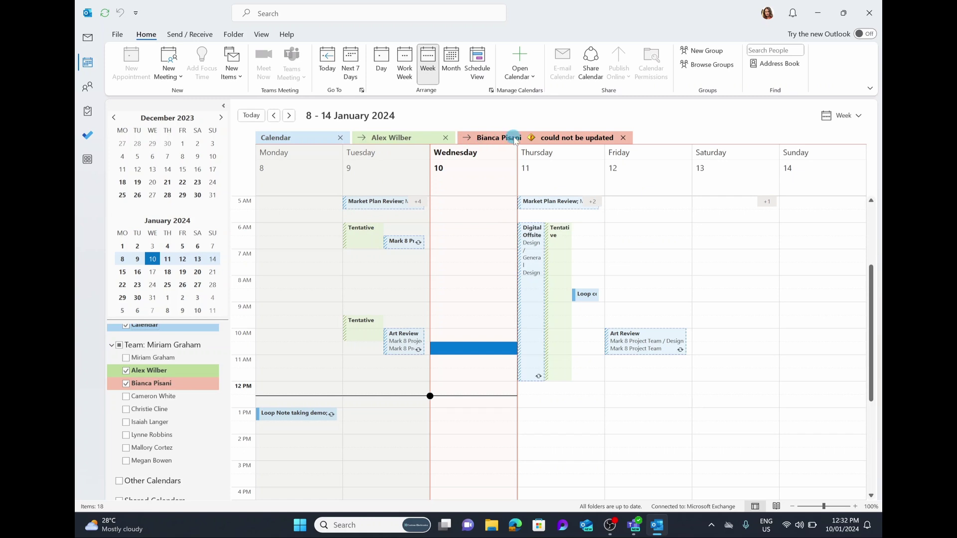
scroll(582, 273, up, 3)
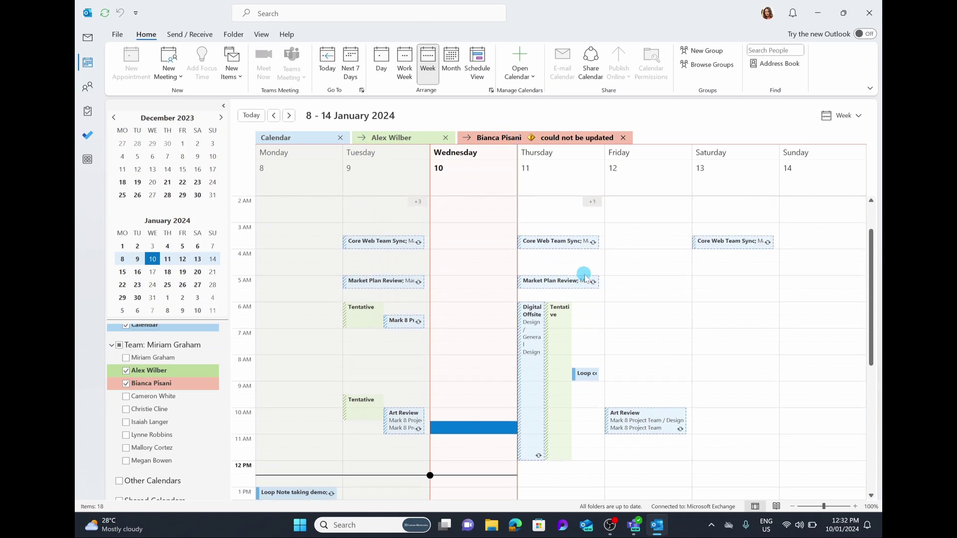
click(289, 116)
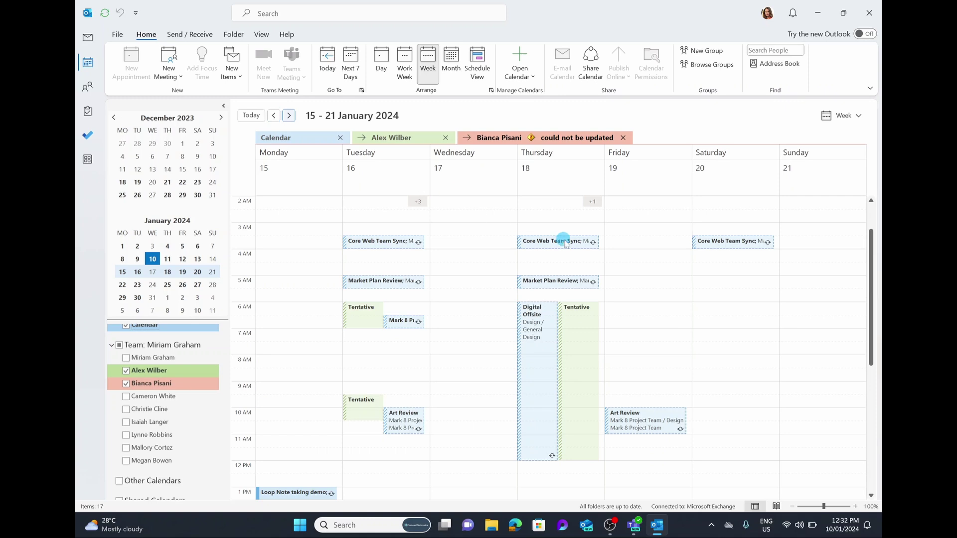
Close both overlaid team members' calendars, leaving only the main calendar open.
mouse_move(565, 243)
click(445, 137)
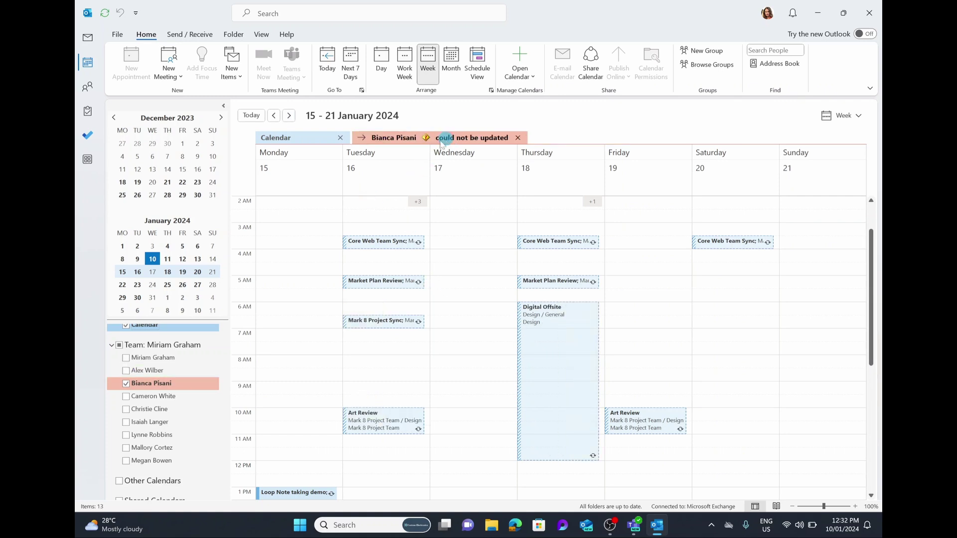
click(516, 138)
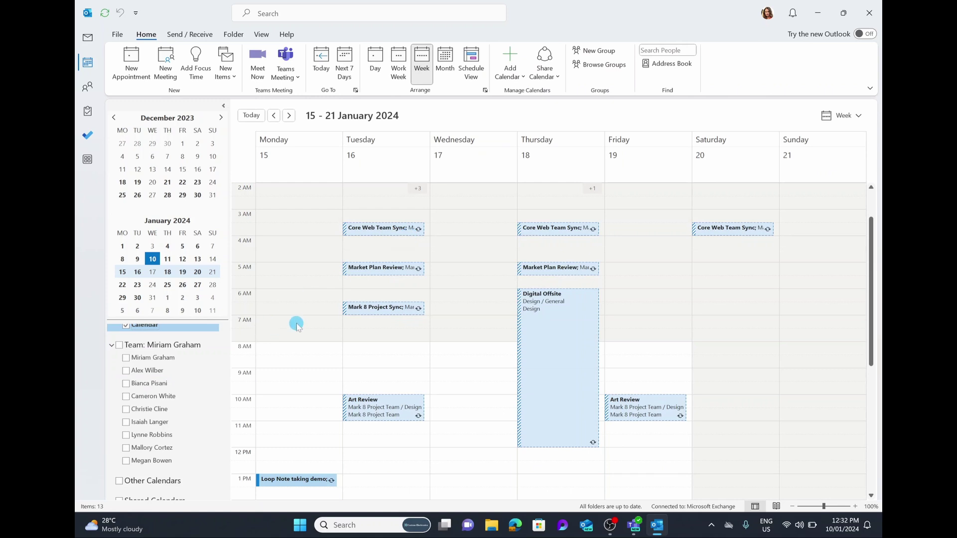
Show the second team member's calendar again, separate it from the overlay into side-by-side view, and close it.
click(126, 370)
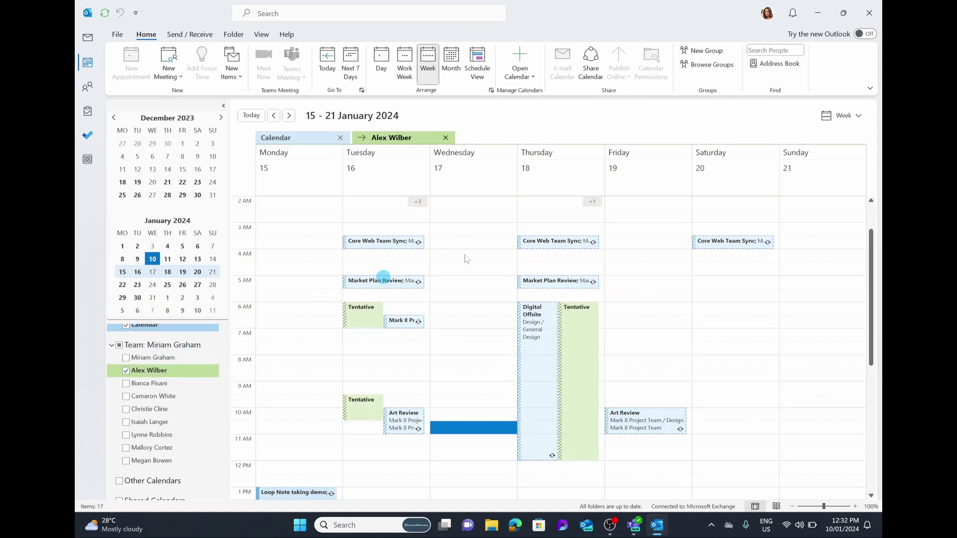
click(362, 138)
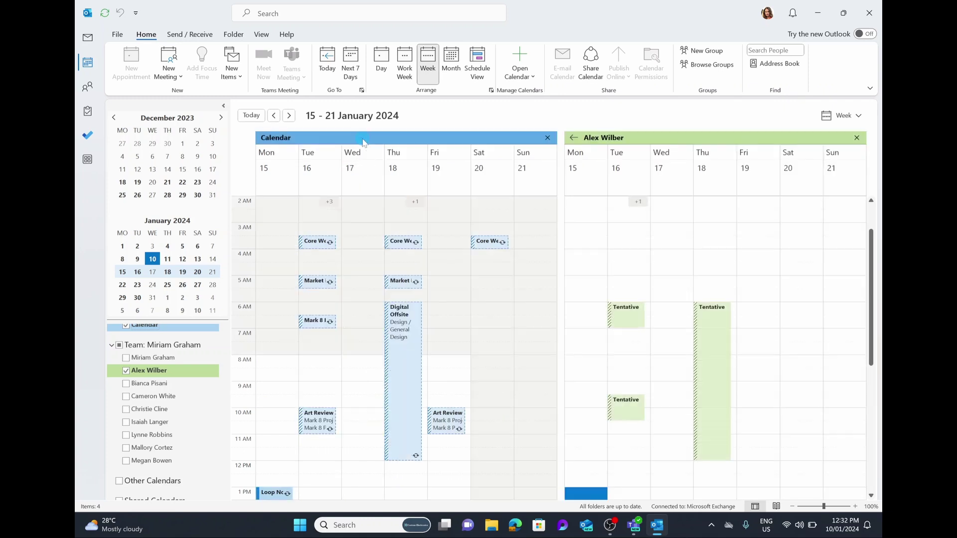
click(856, 138)
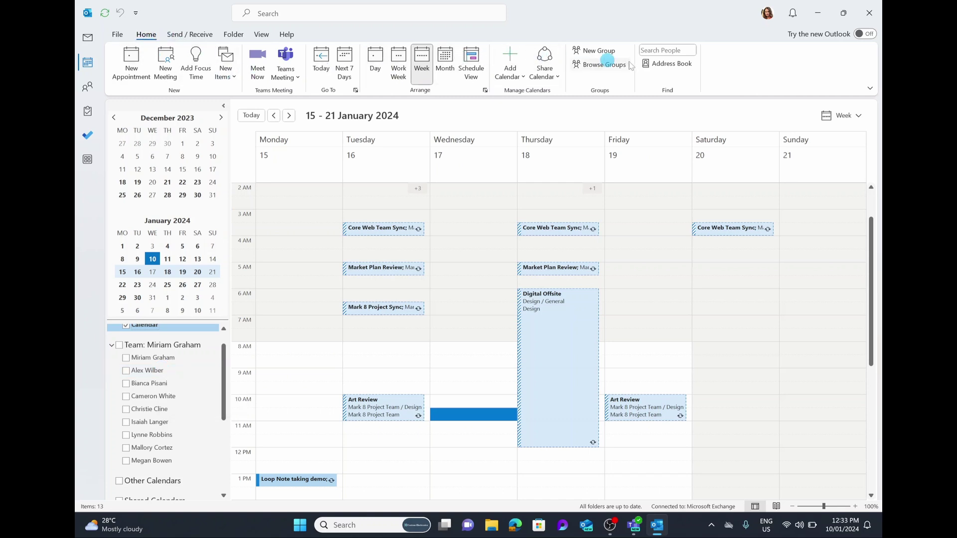
Open the main calendar's sharing permissions, try the access levels for My Organization, and settle on Can view all details.
click(552, 78)
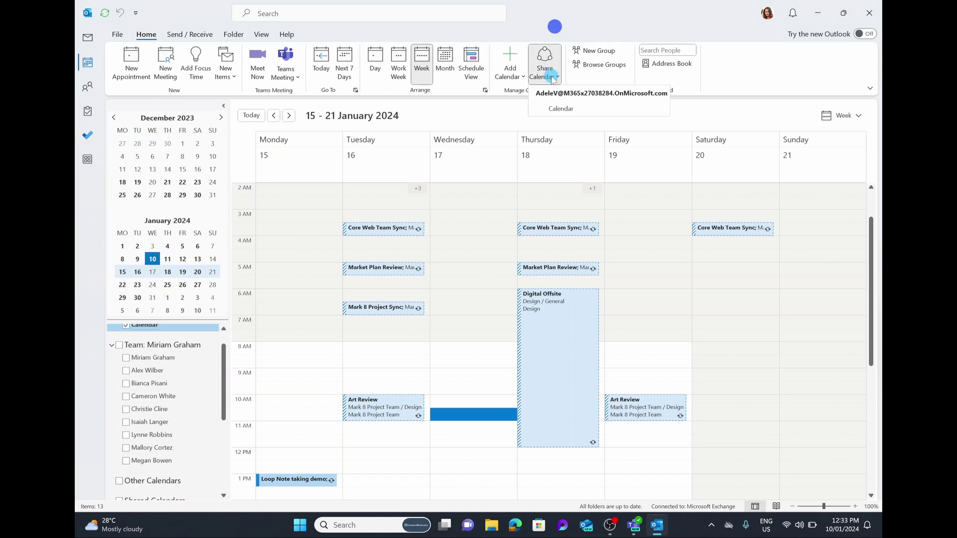
click(573, 110)
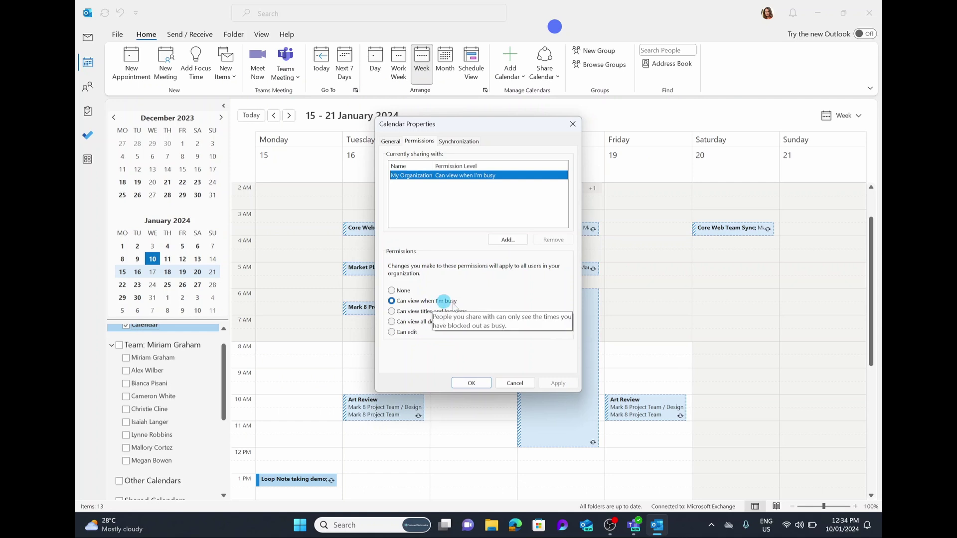
click(430, 311)
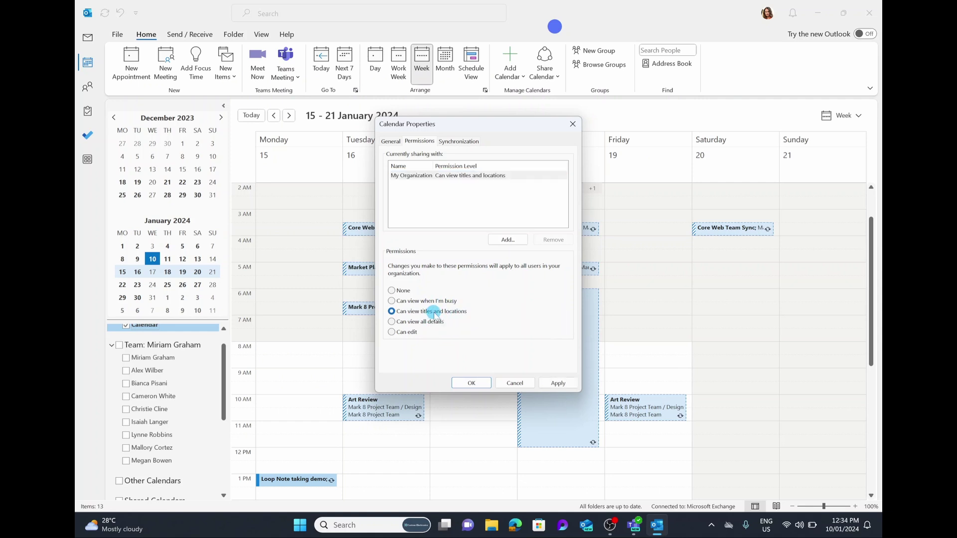
click(429, 322)
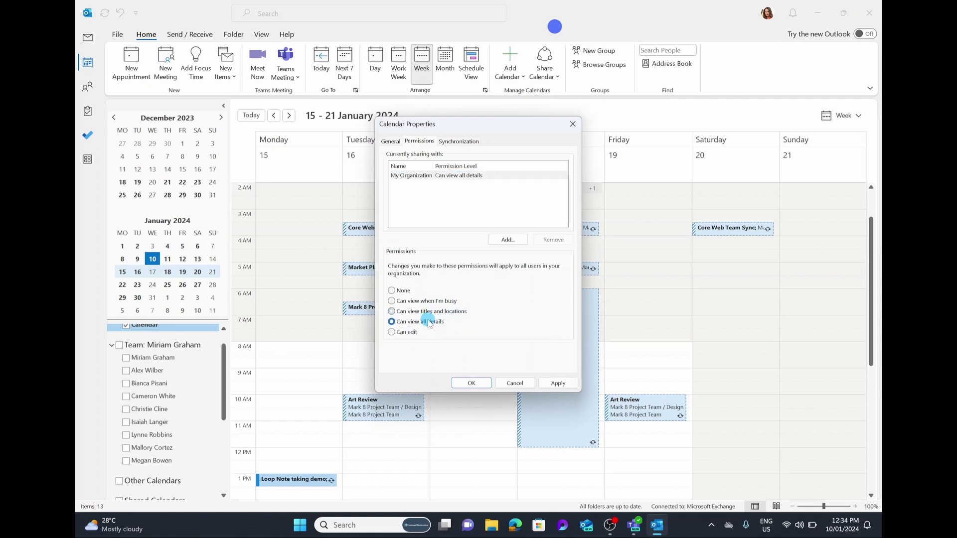
click(407, 333)
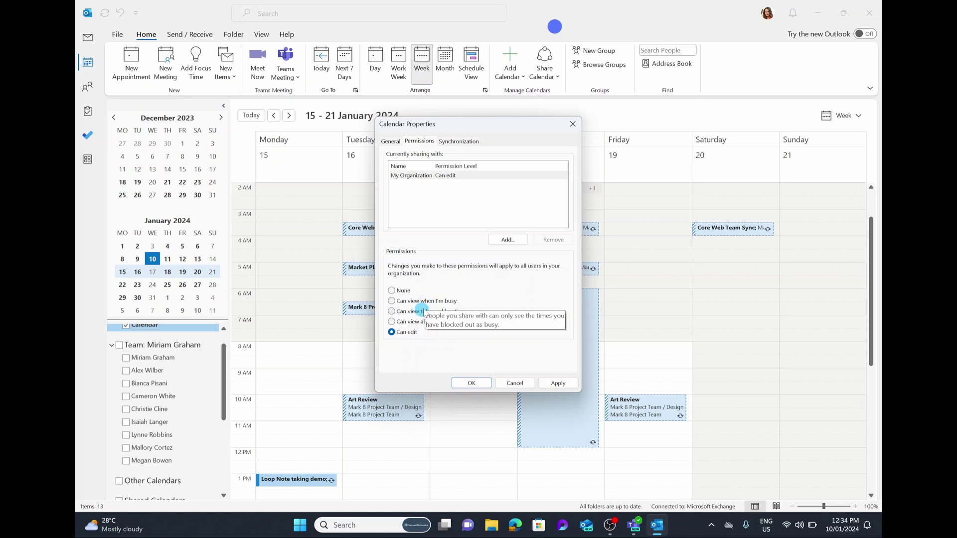
click(411, 323)
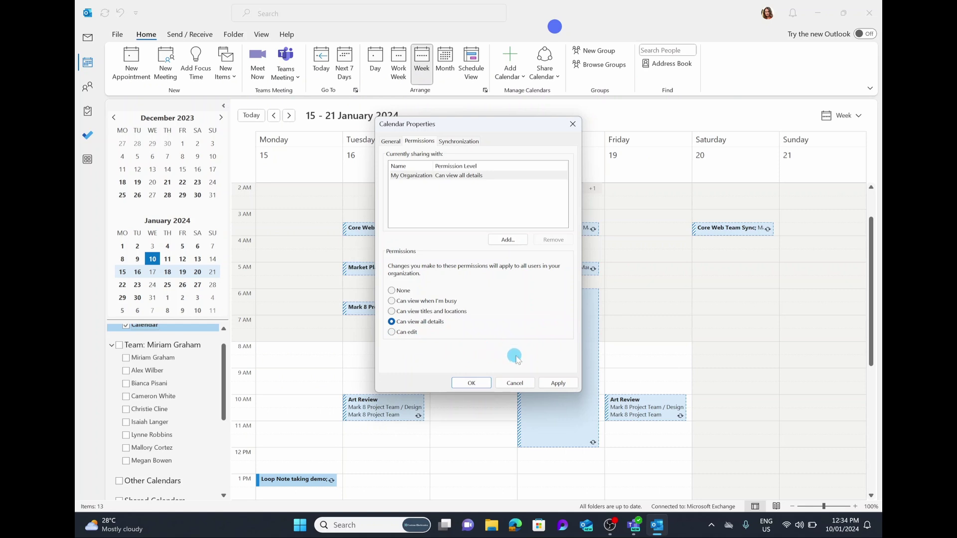
Add three people from the global address list to the calendar's sharing list and apply the permissions with Can view all details.
click(513, 240)
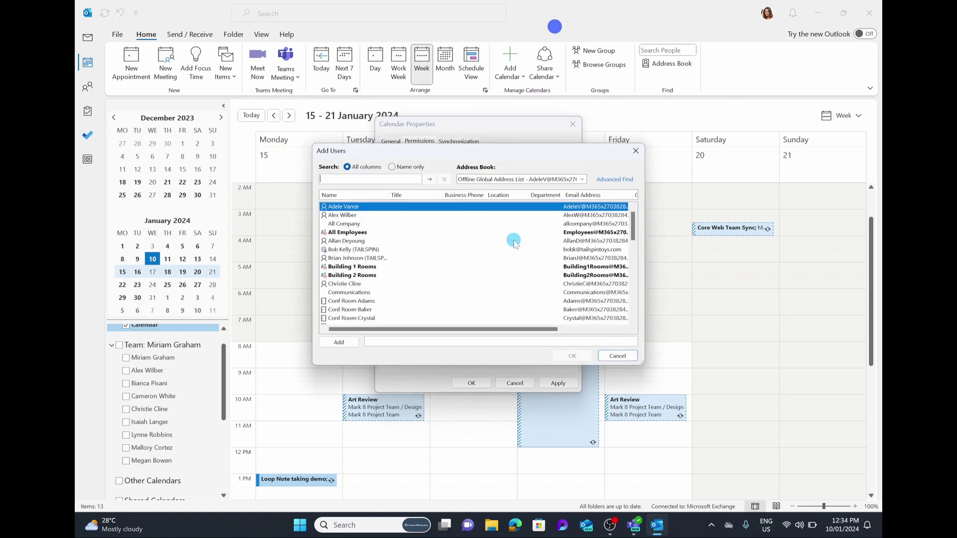
click(369, 284)
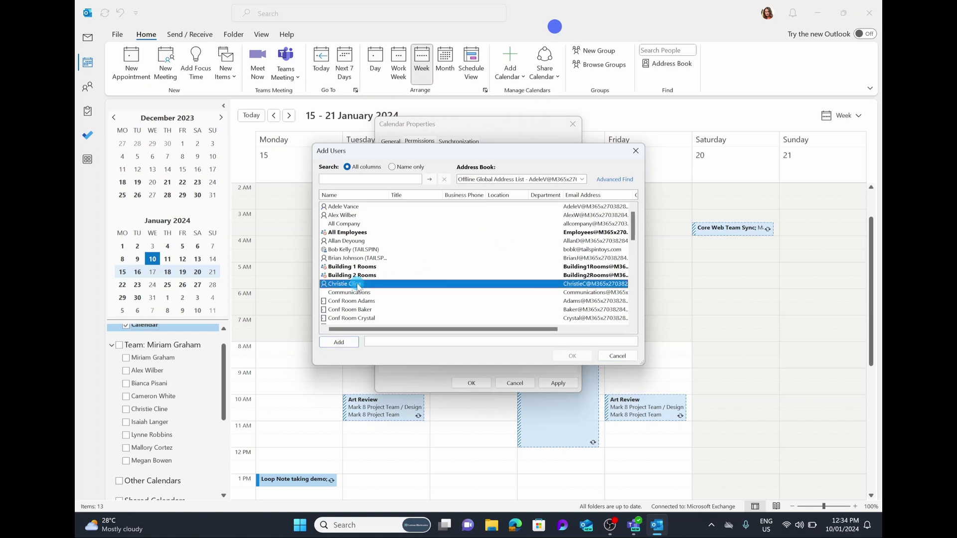
double_click(358, 285)
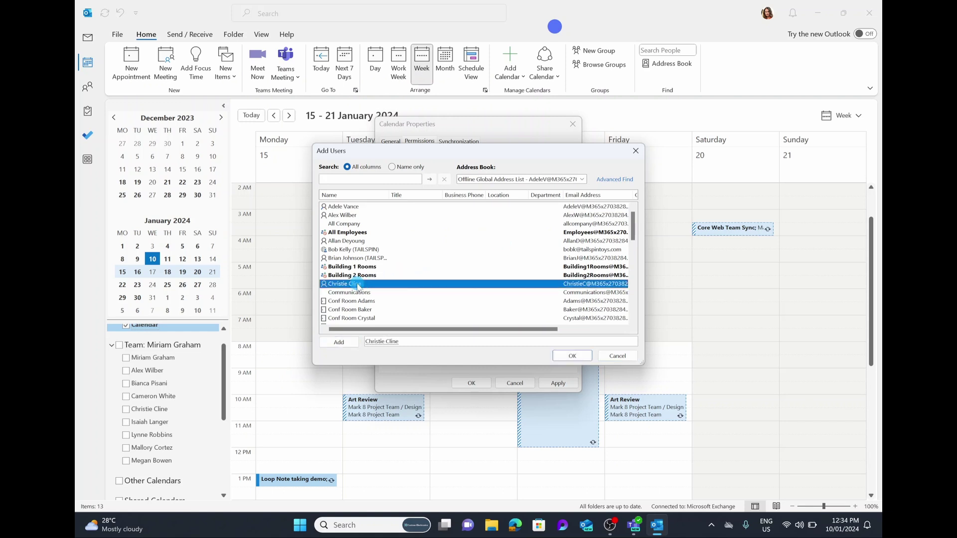
double_click(356, 258)
double_click(352, 241)
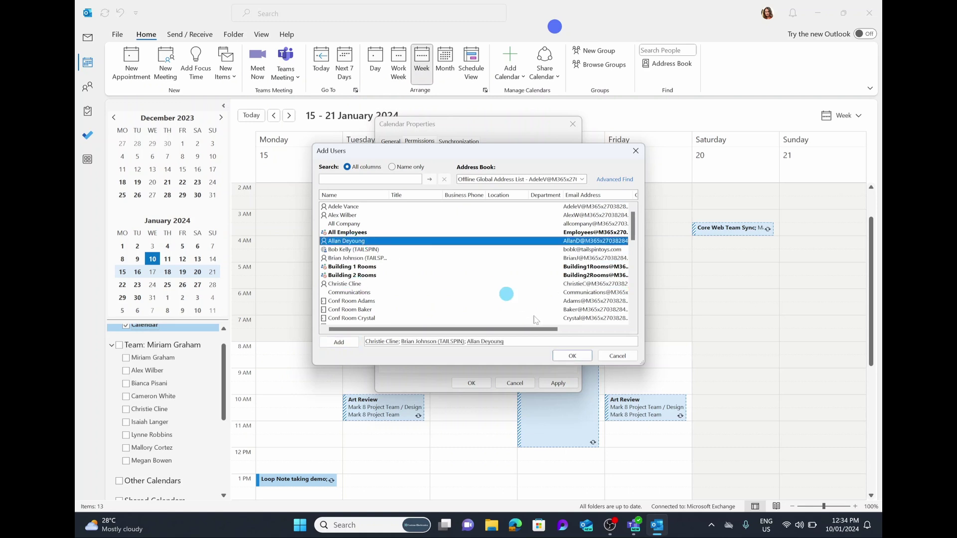
click(571, 356)
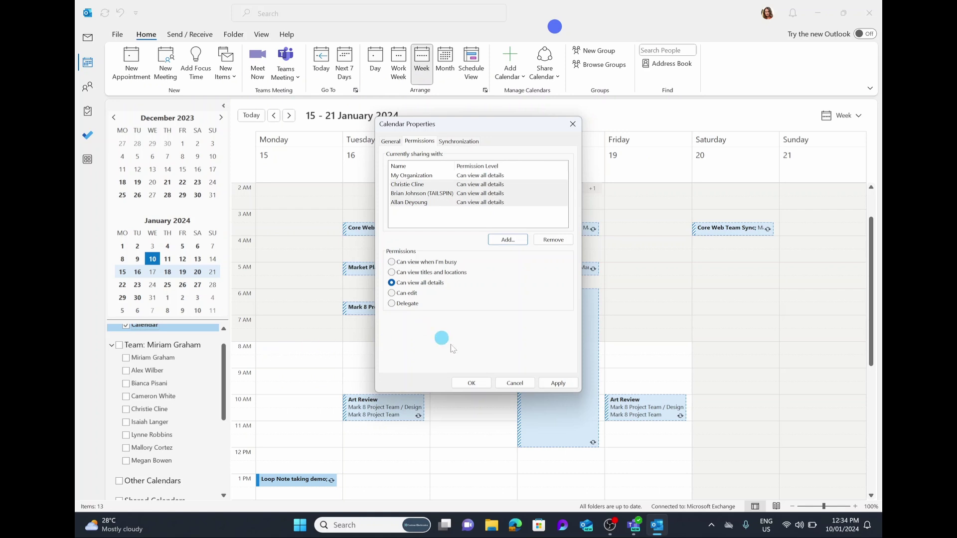
click(548, 381)
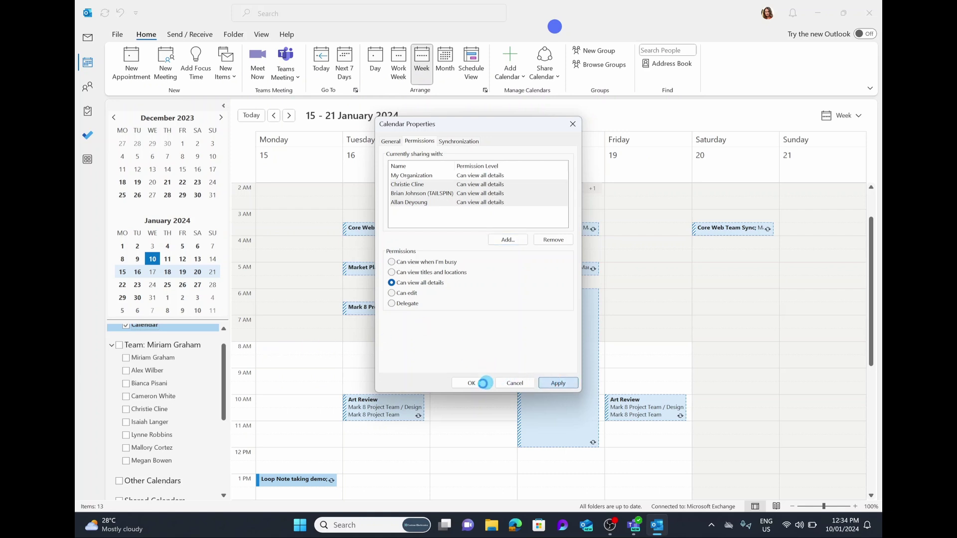
click(471, 382)
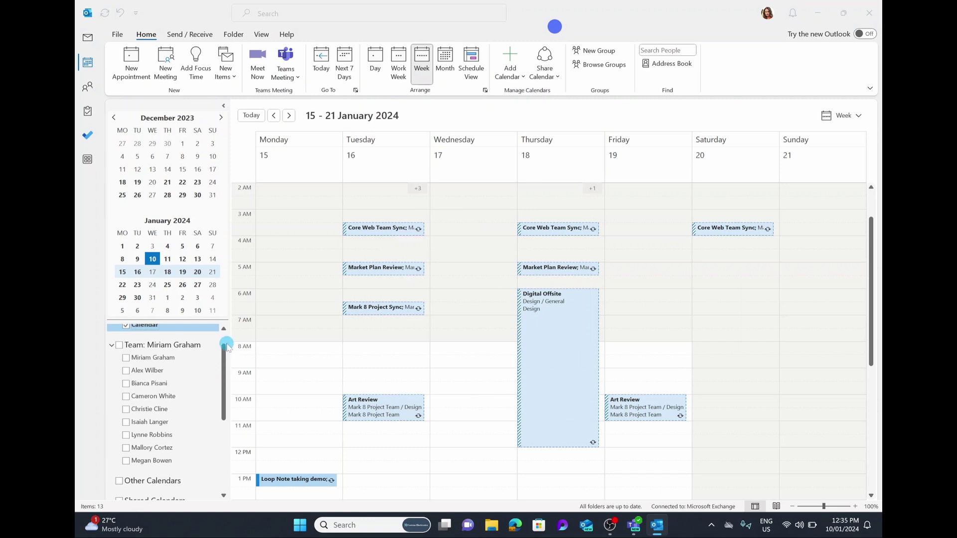
scroll(224, 340, up, 1)
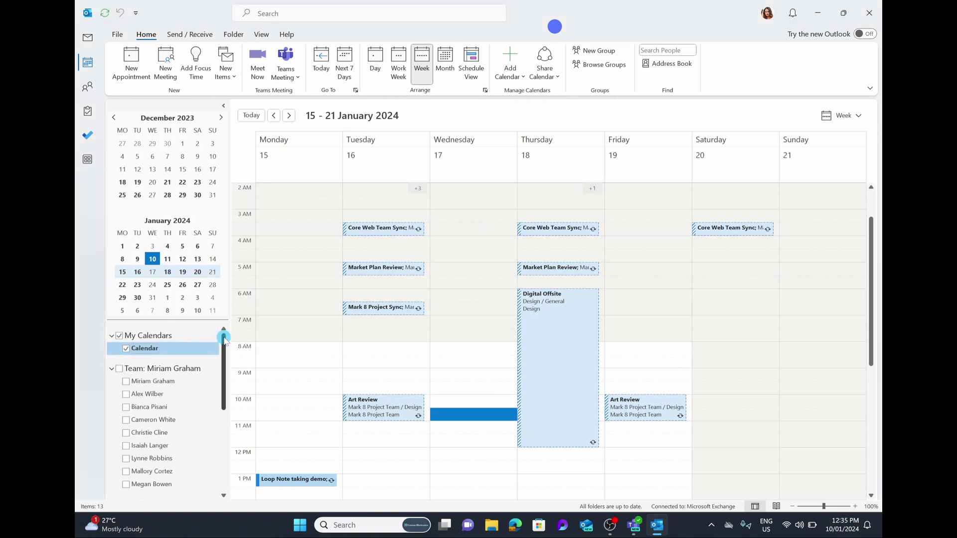
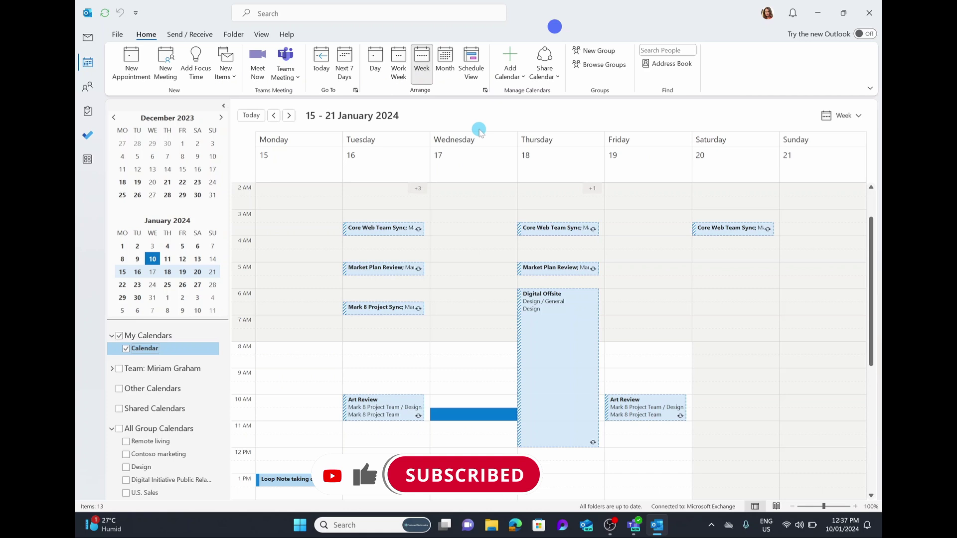
click(545, 75)
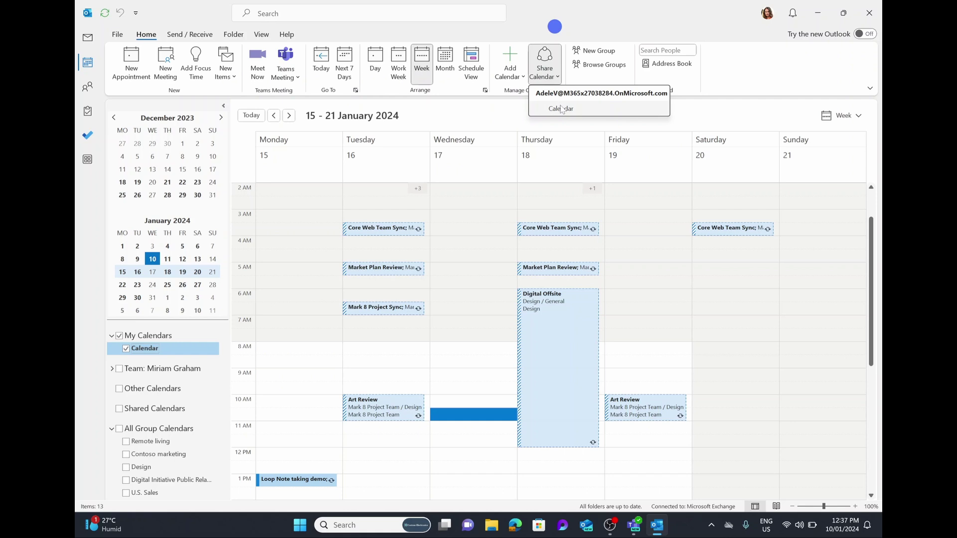
click(514, 120)
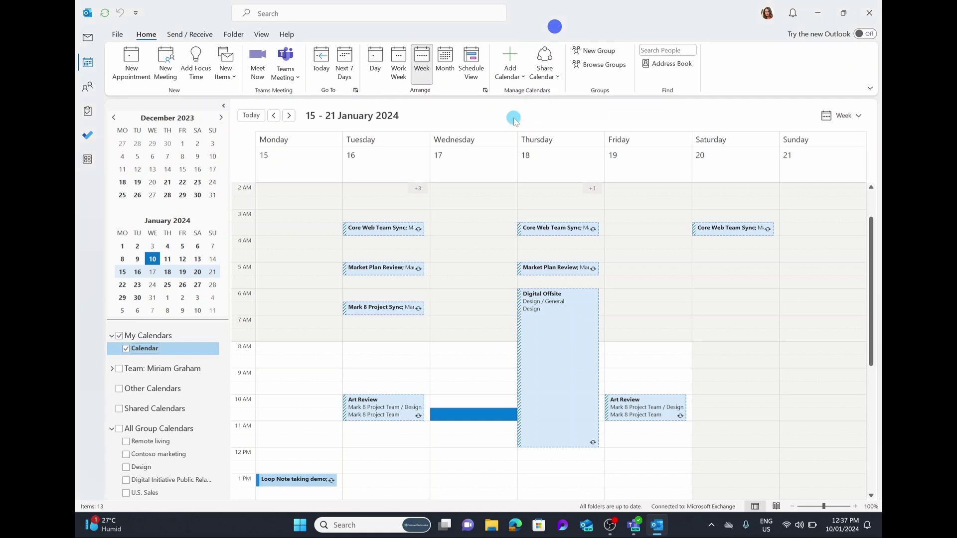
Add one colleague's calendar from the address book so it shows beside the main calendar.
click(515, 76)
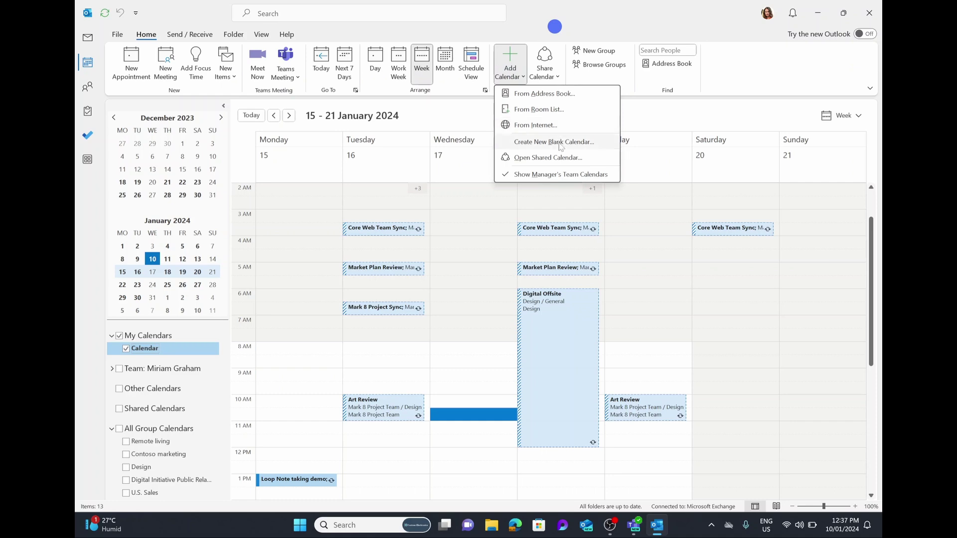
click(561, 95)
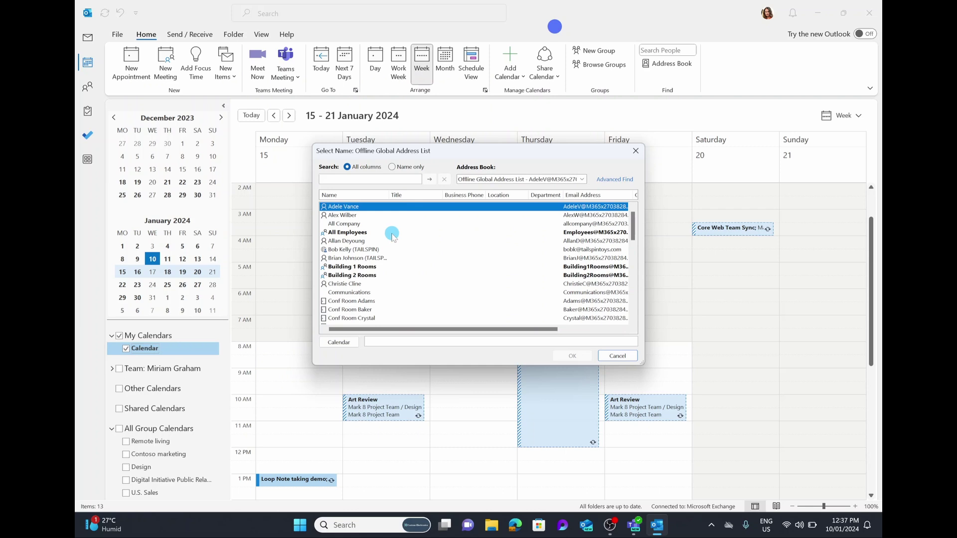
click(362, 284)
click(569, 356)
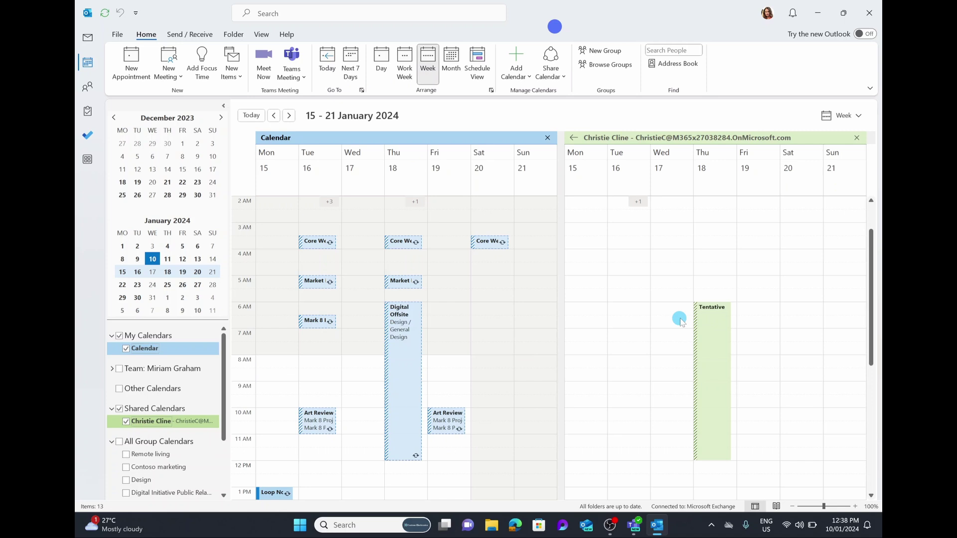
click(556, 71)
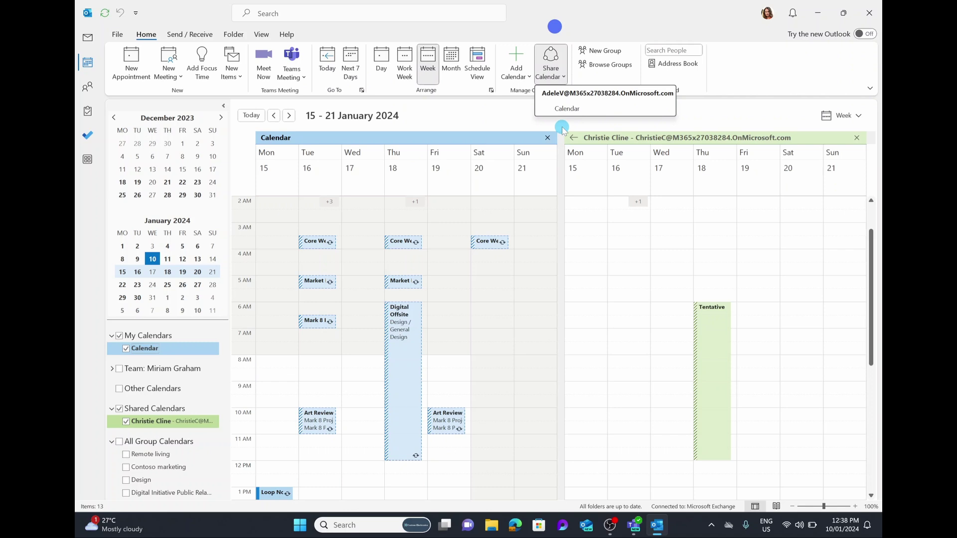
click(562, 129)
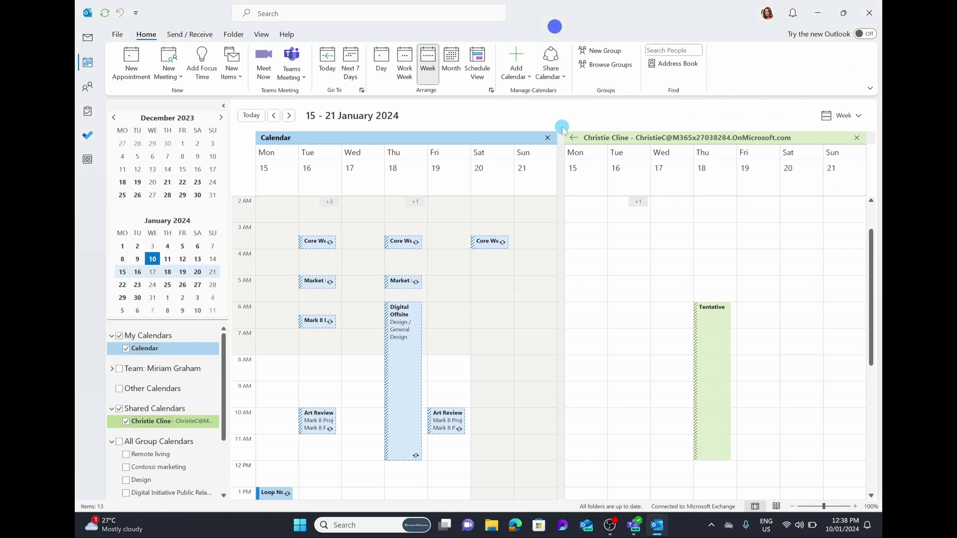
click(524, 76)
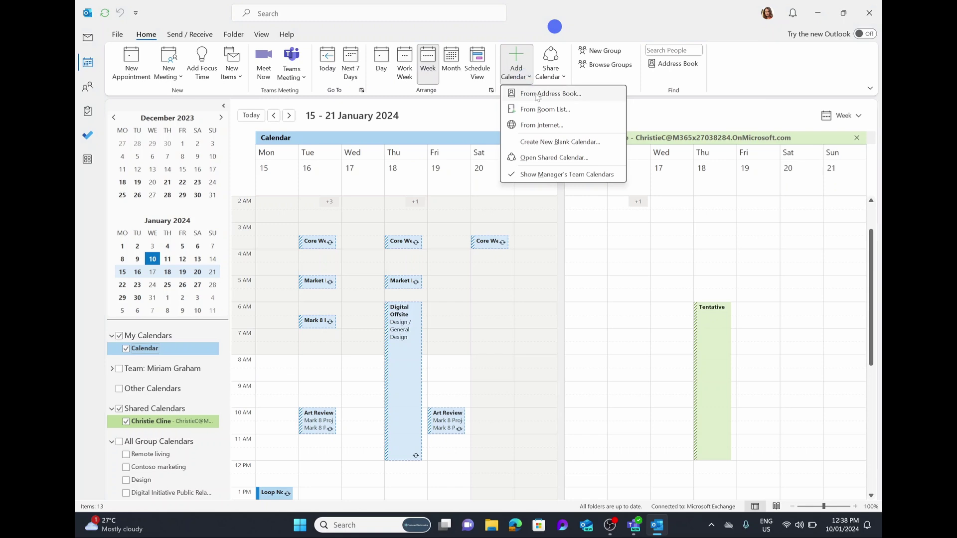
click(488, 106)
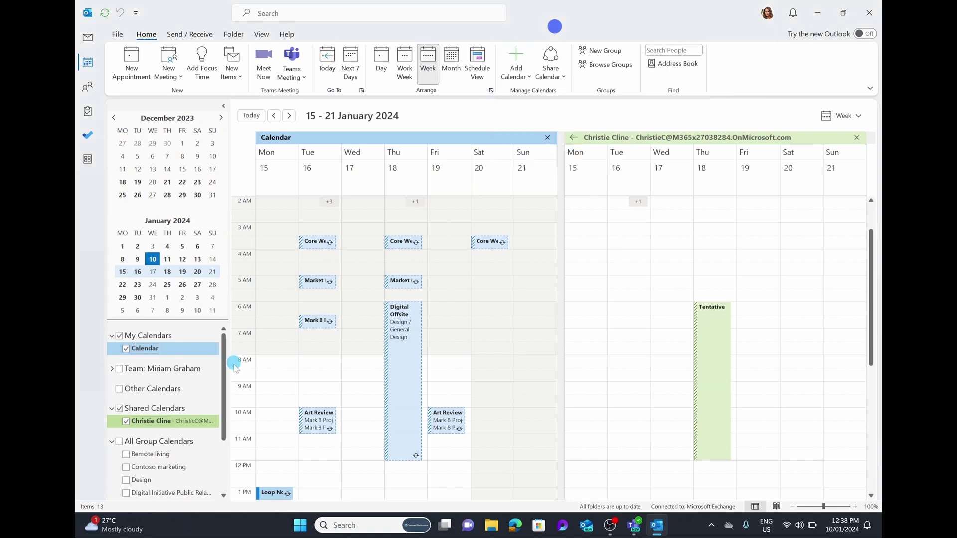
Hide the colleague's calendar listed under Shared Calendars, leaving only the main calendar displayed.
drag(222, 387, 224, 414)
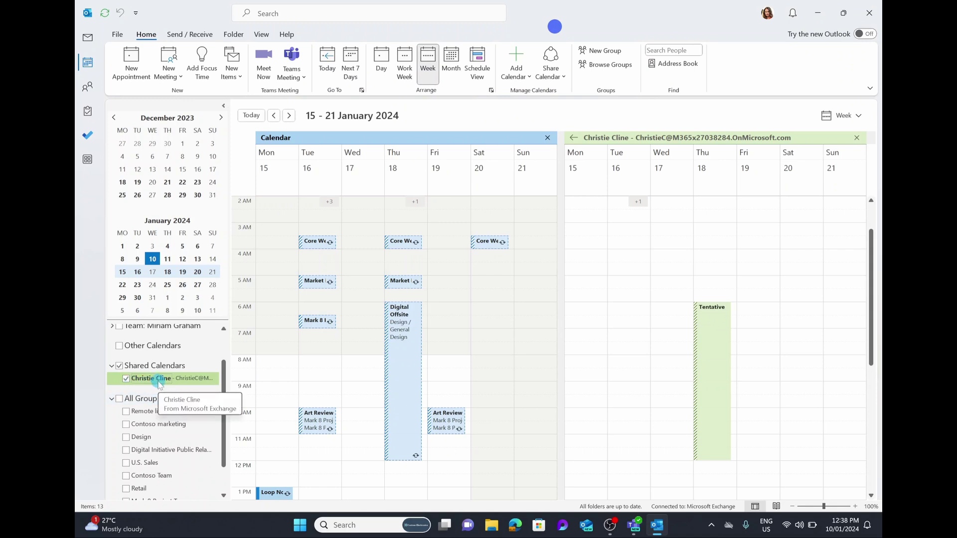
click(126, 380)
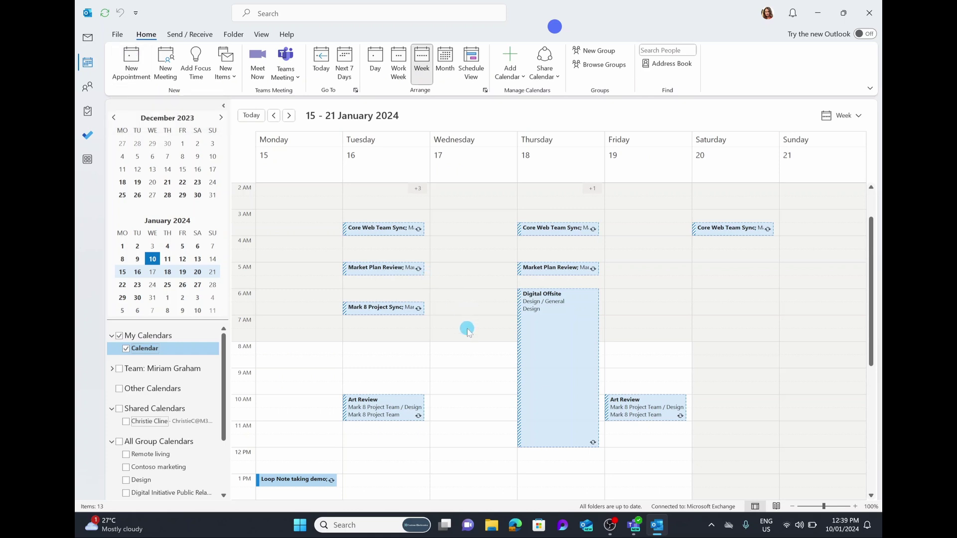
Create an appointment for Wednesday 17 January 2024, 9:30 to 10:00 AM, titled "This is a demo", in a maximized window.
scroll(465, 314, down, 3)
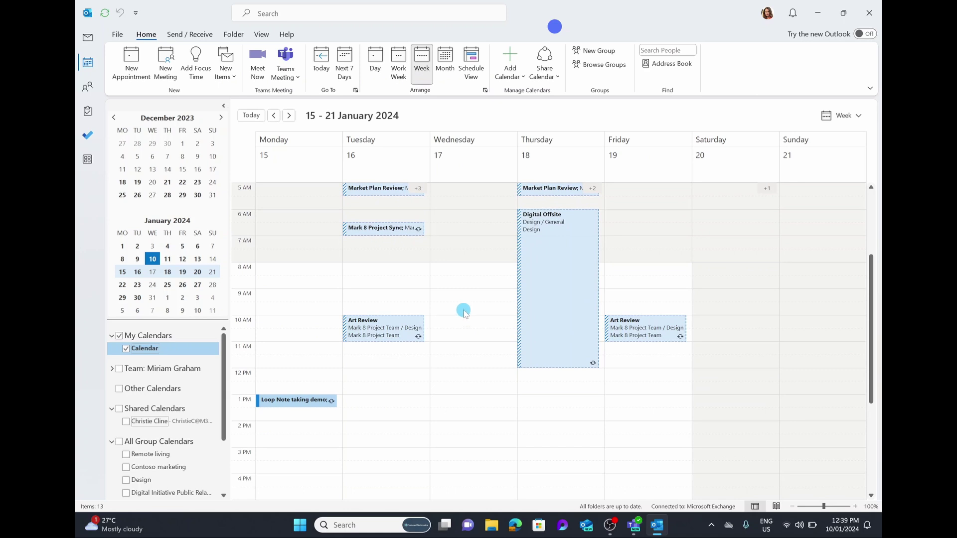
click(463, 310)
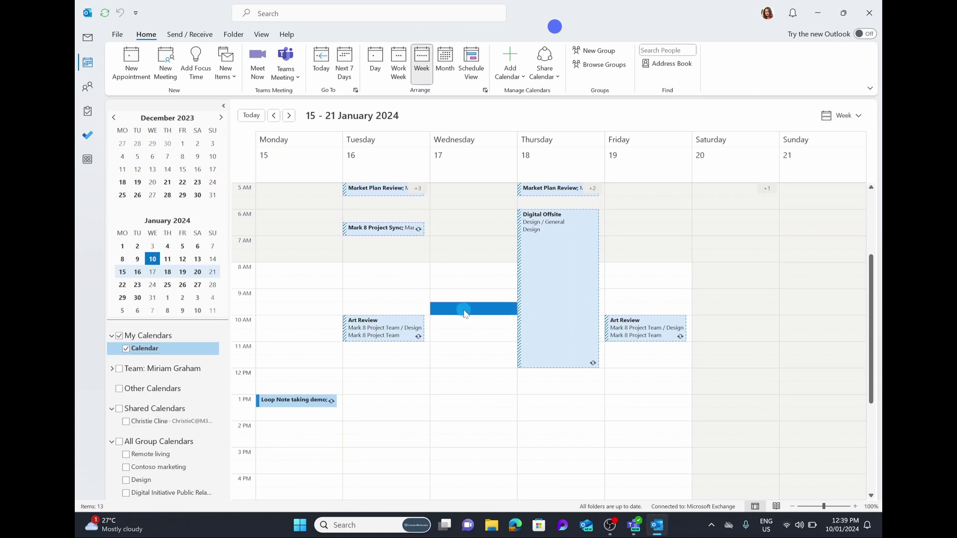
double_click(463, 309)
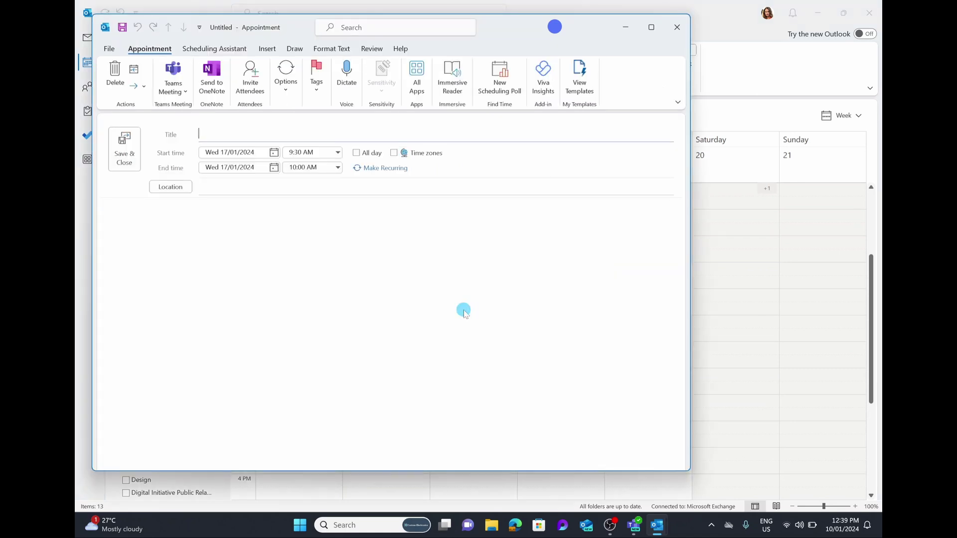
double_click(509, 22)
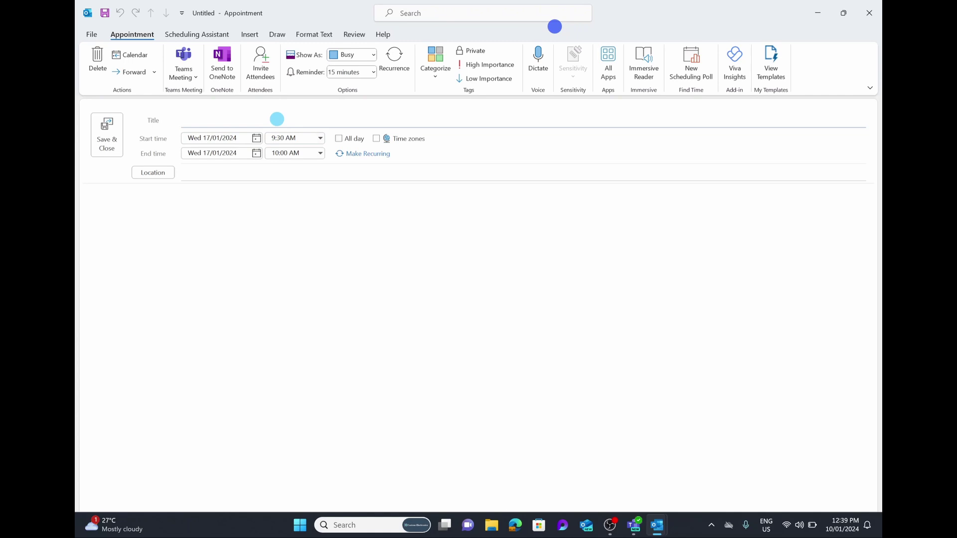
text(This is a demo)
Set the appointment's location to "Let's meet the Cafe Cool".
click(263, 169)
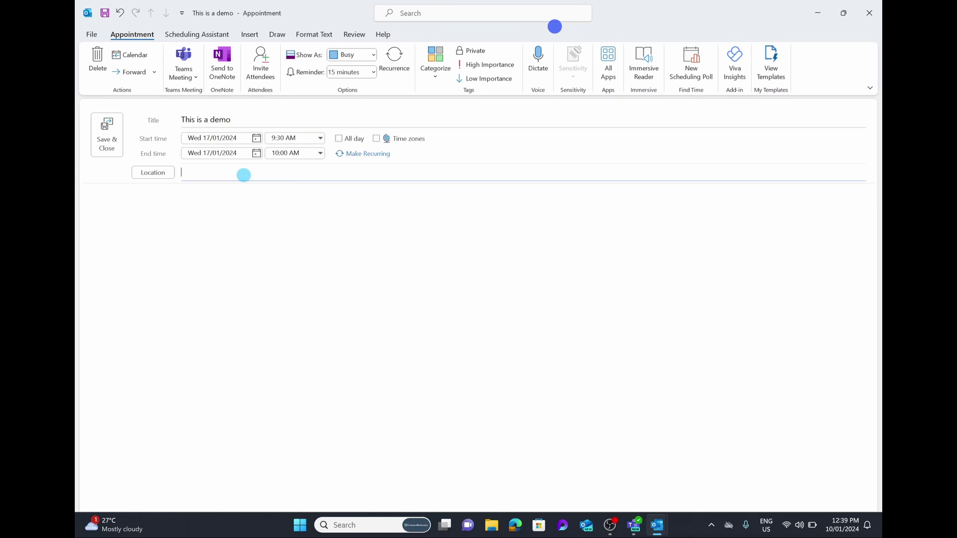
click(243, 175)
text(Let's meet the Cafe c)
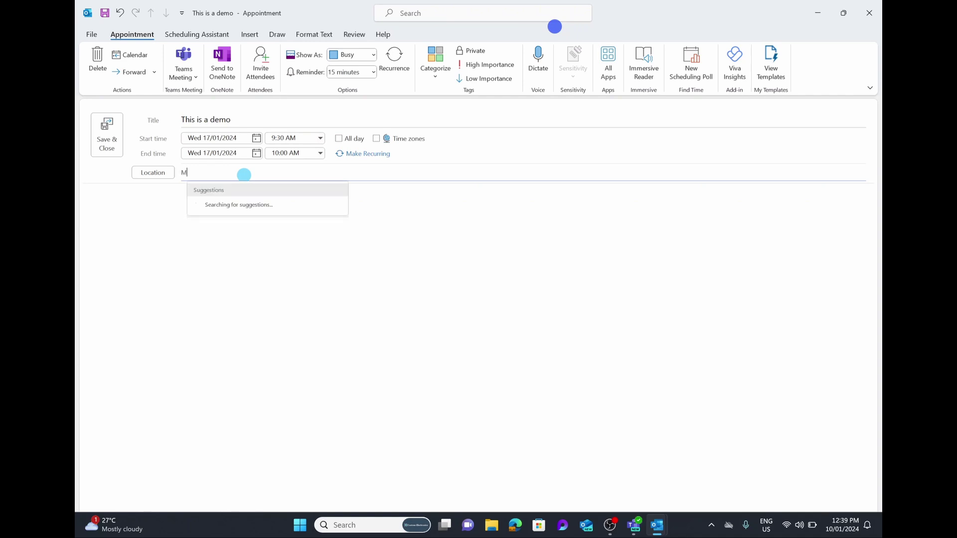
text(ool)
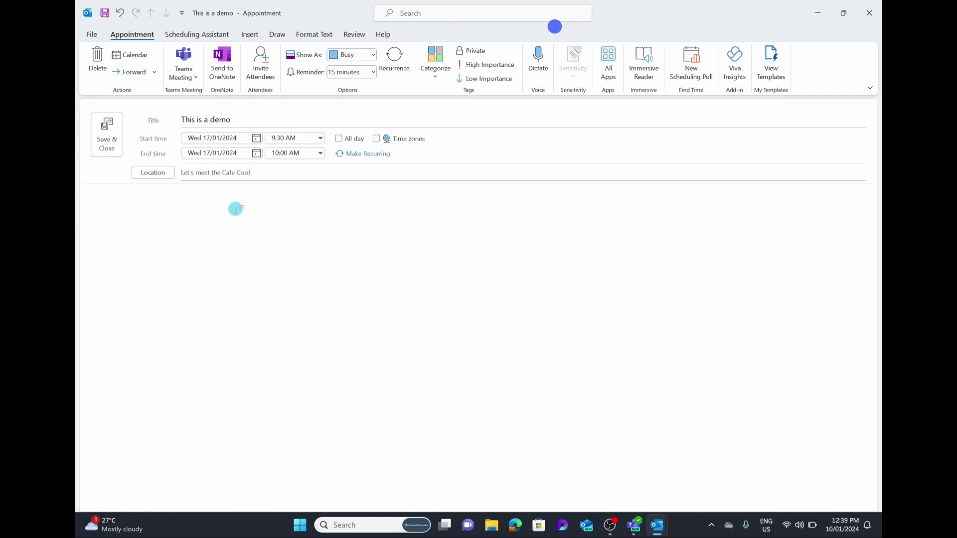
click(236, 209)
Turn the appointment into a meeting with two colleagues as required attendees, and send the invitation.
click(267, 73)
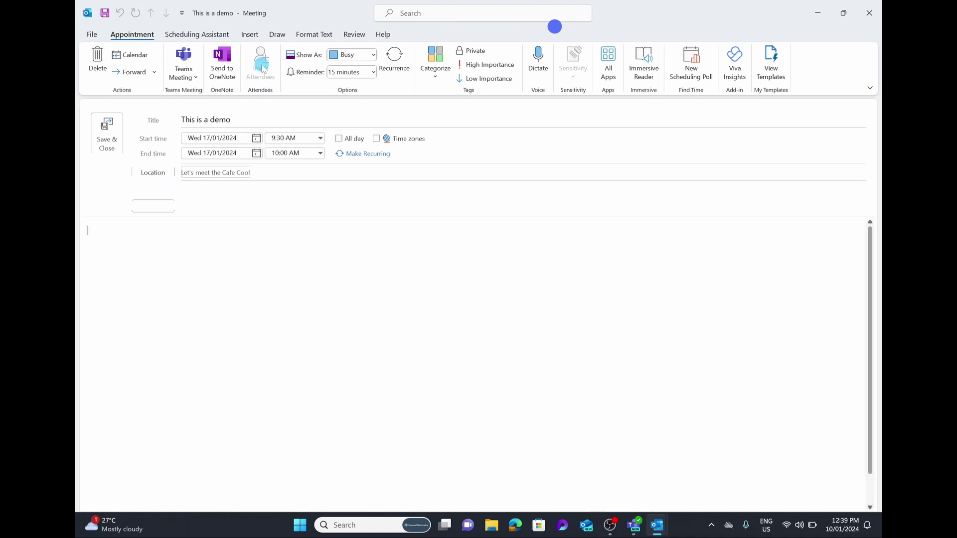
text(a)
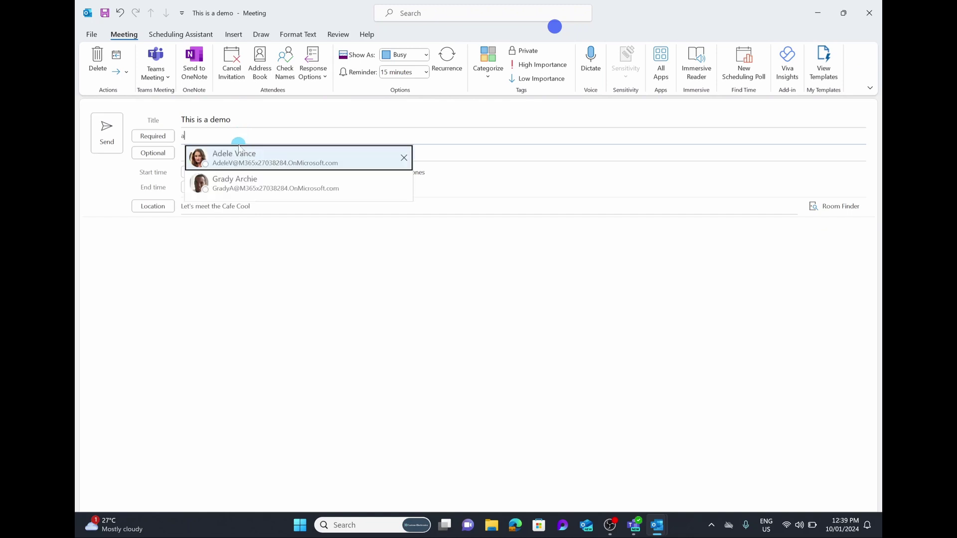
click(237, 165)
text(g)
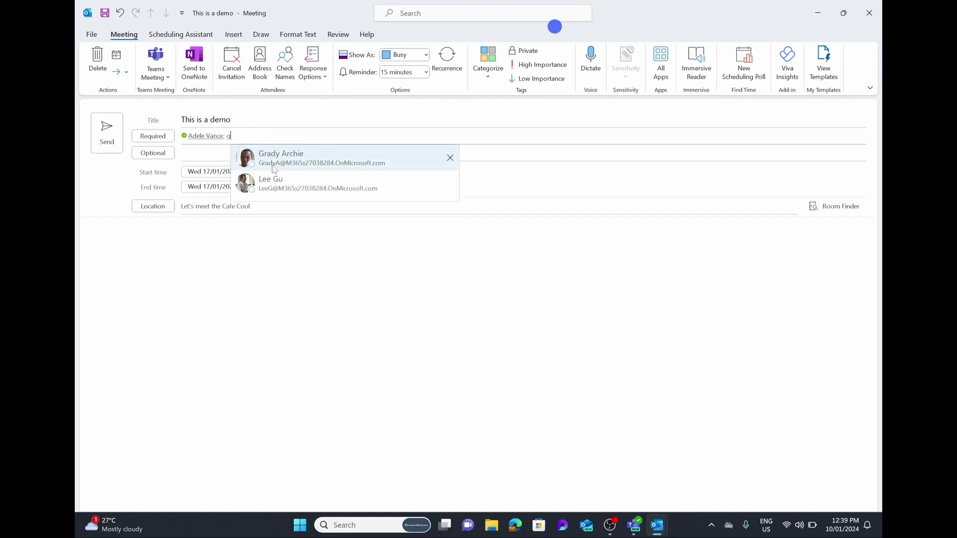
text(;)
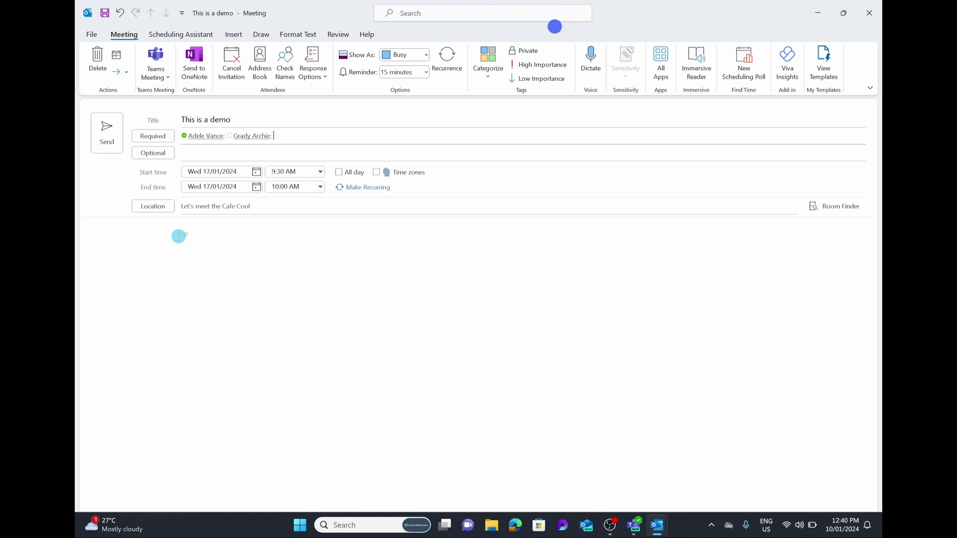
click(116, 142)
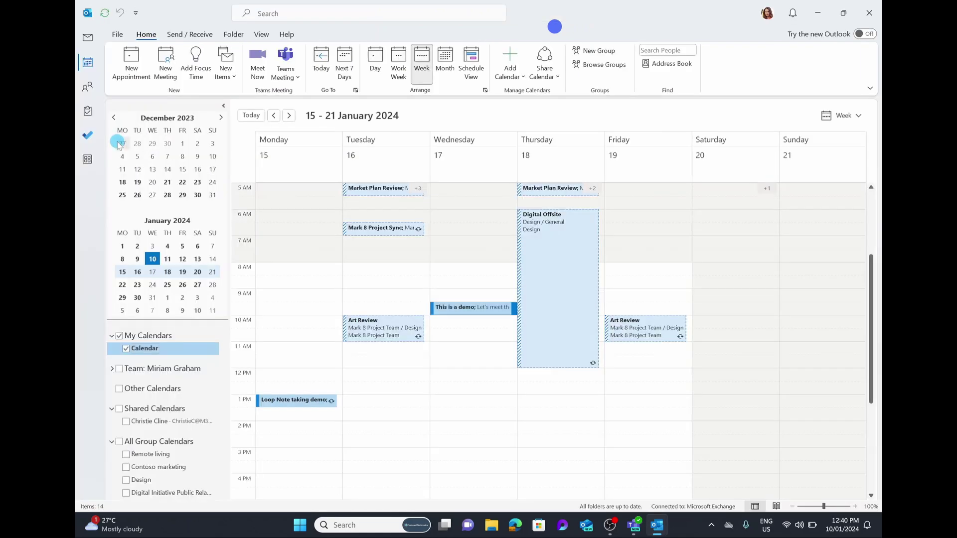
Reopen the "This is a demo" meeting, make it a Teams meeting, and dismiss the location suggestions tip.
mouse_move(457, 307)
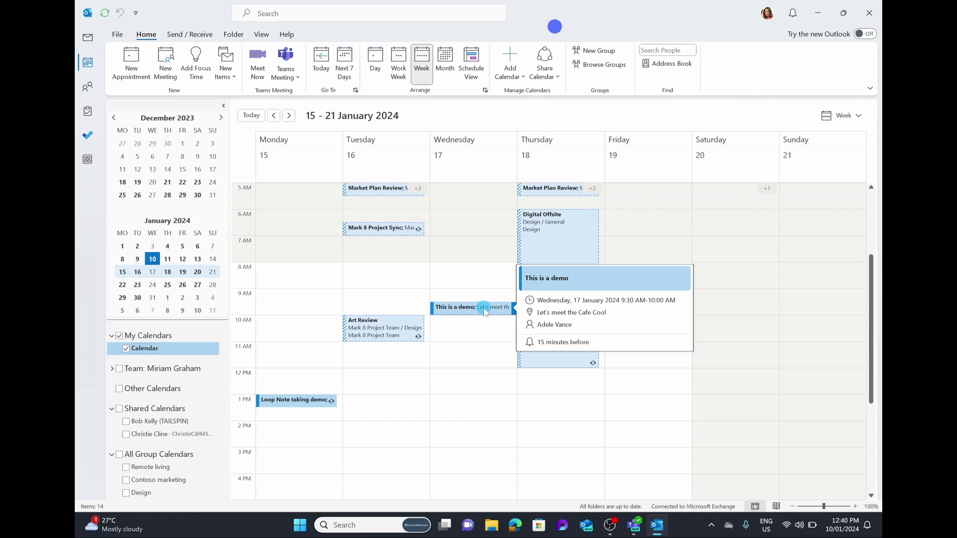
double_click(484, 308)
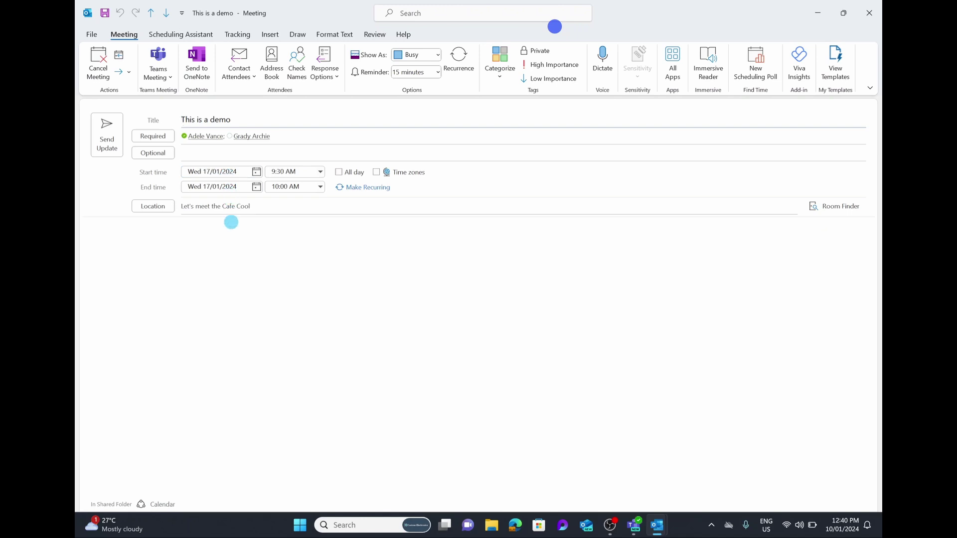
click(164, 68)
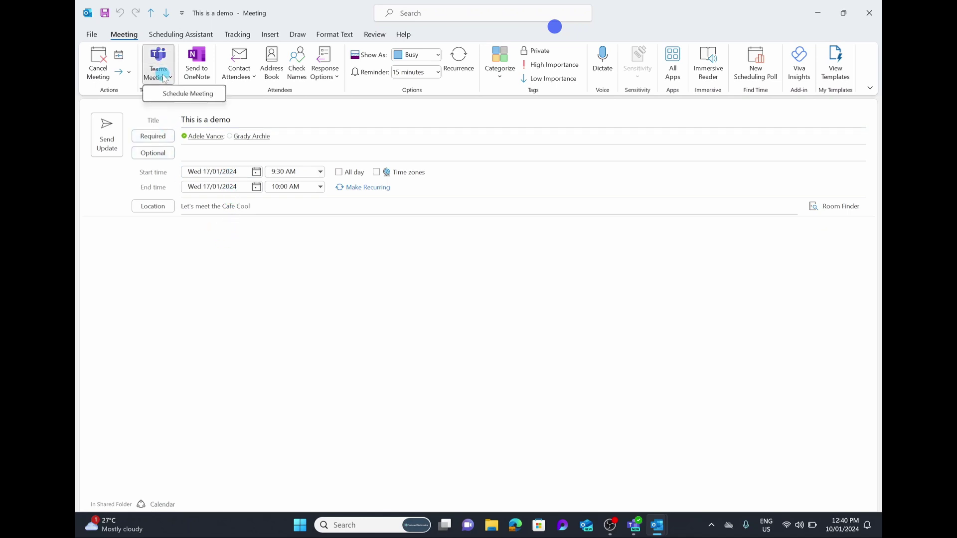
click(166, 64)
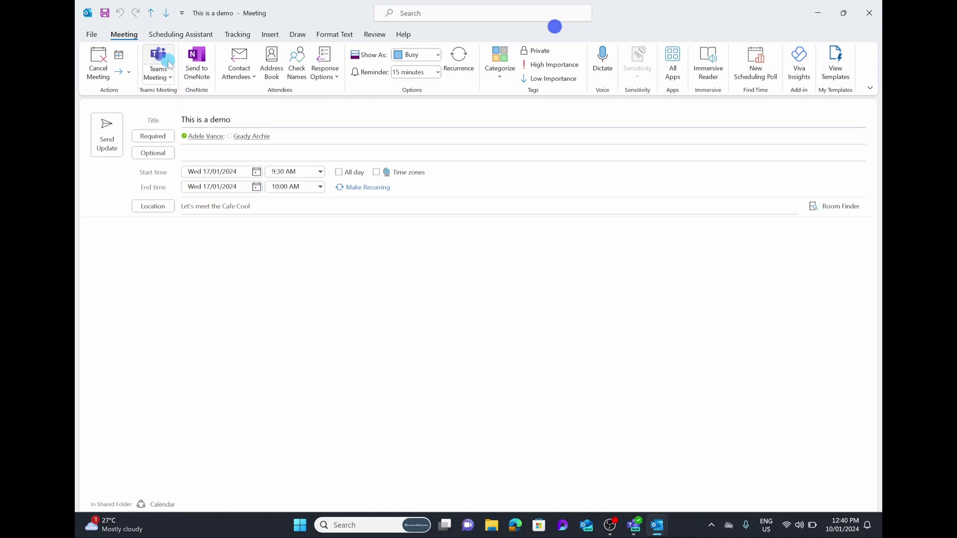
click(195, 252)
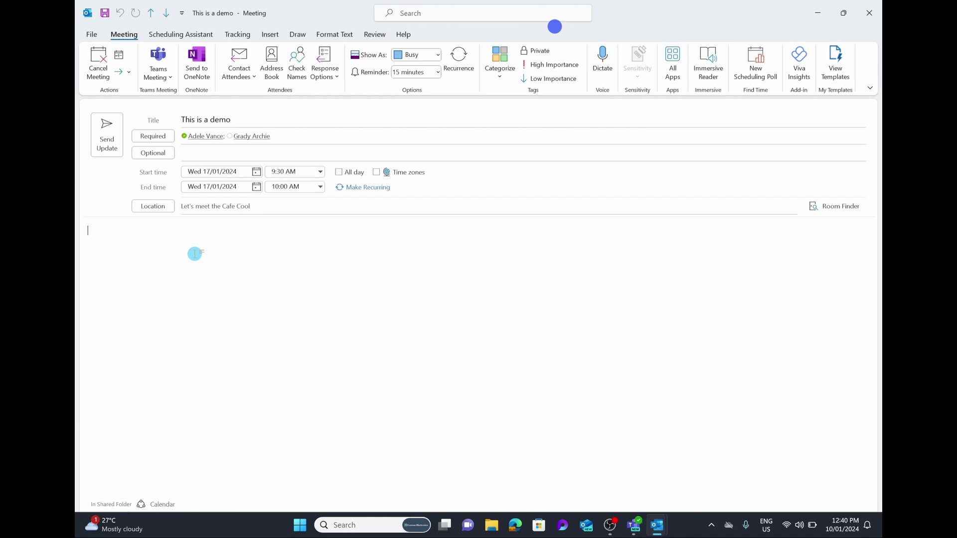
click(169, 60)
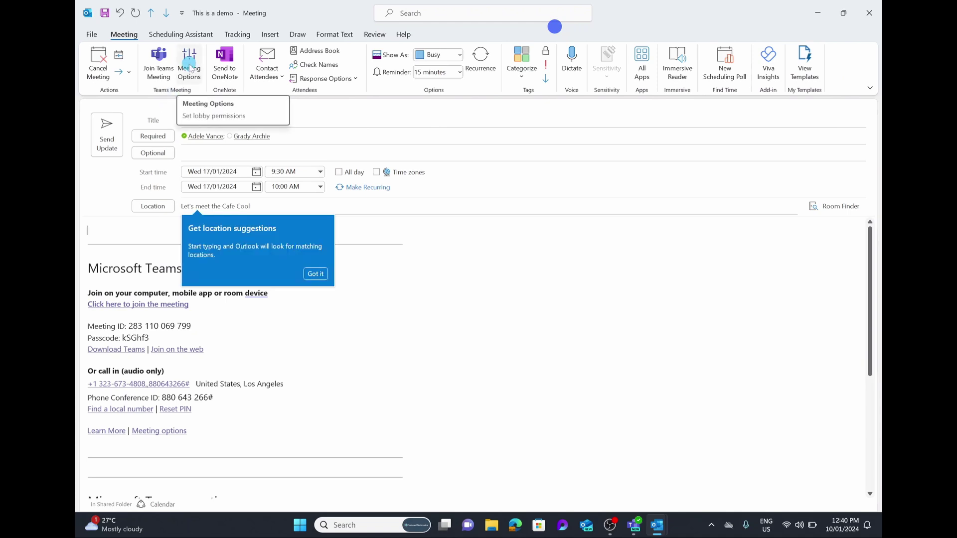
click(315, 274)
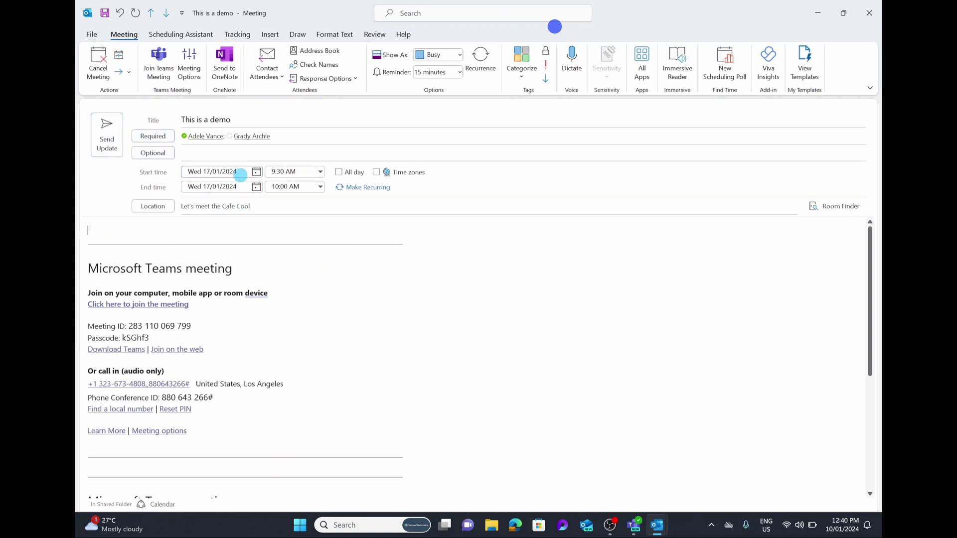
Check the meeting's start and end date and time choices, and send the update to the attendees.
click(240, 173)
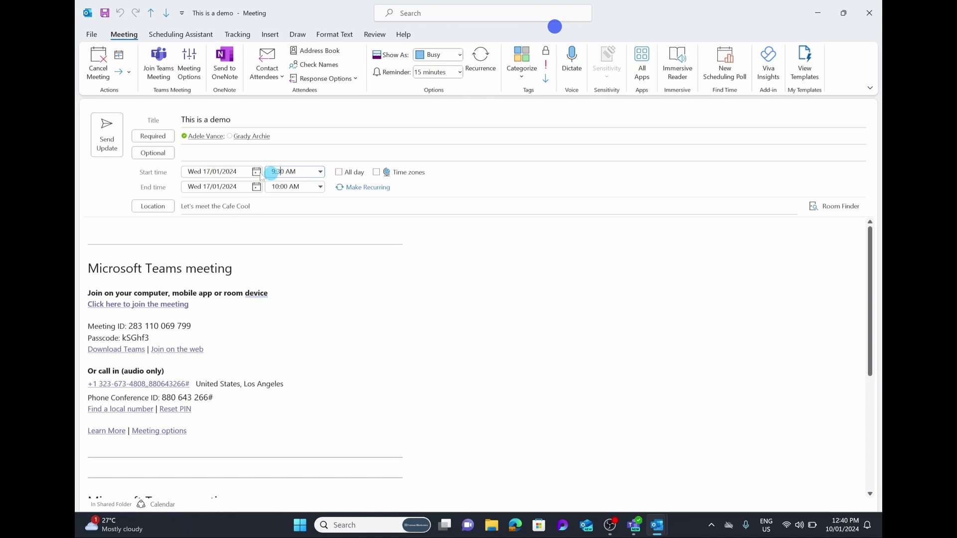
click(256, 172)
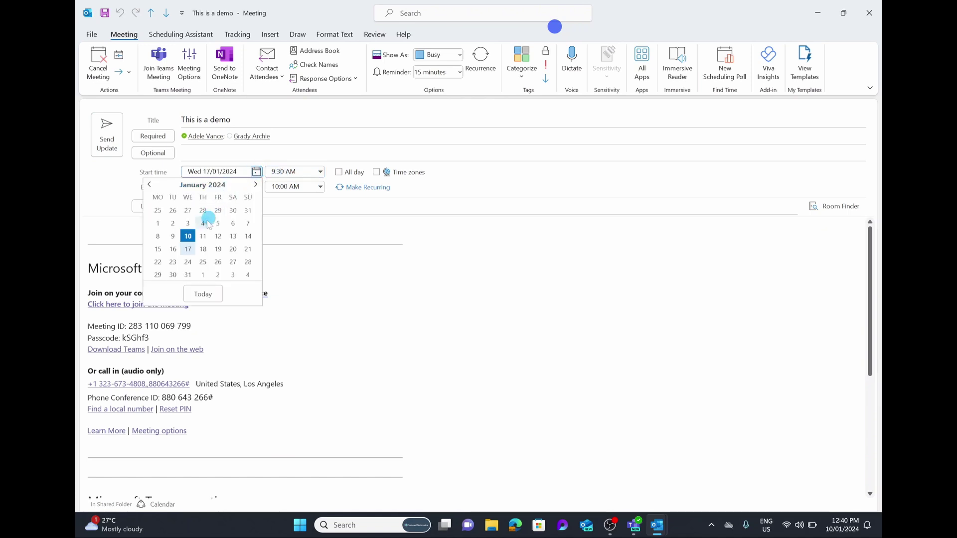
click(318, 171)
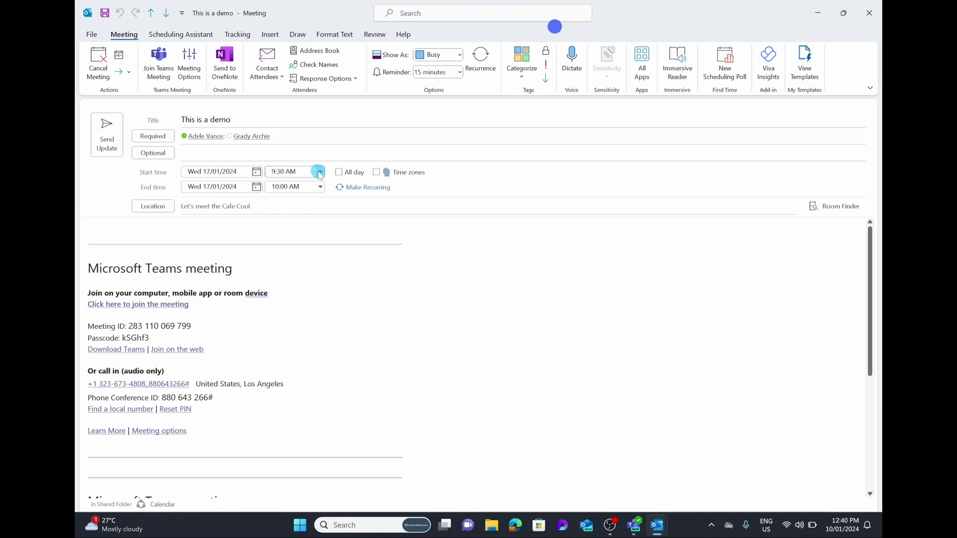
click(319, 187)
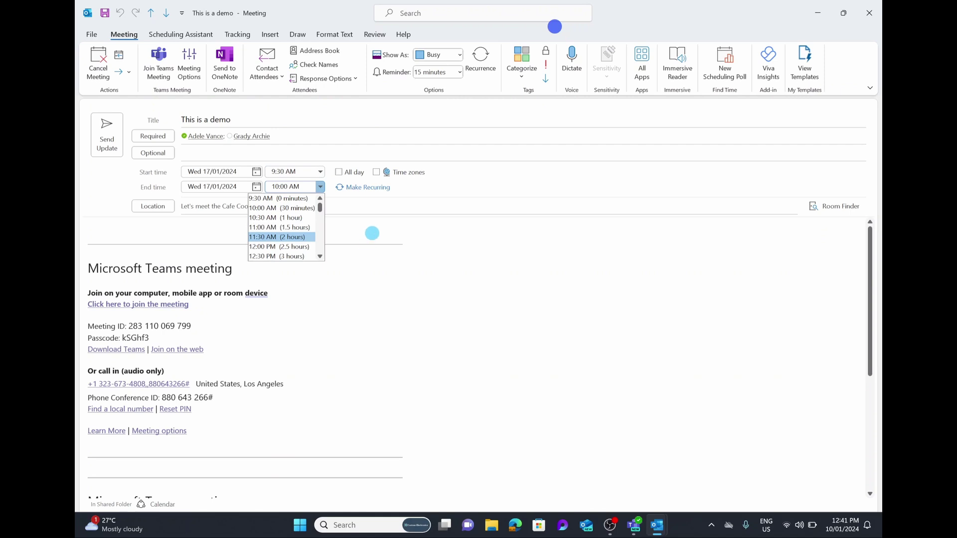
click(345, 231)
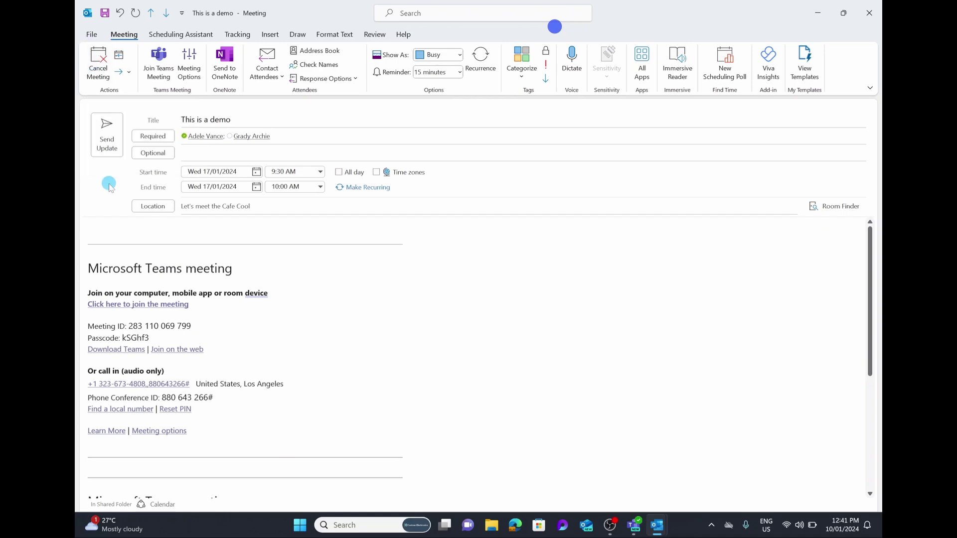
click(107, 133)
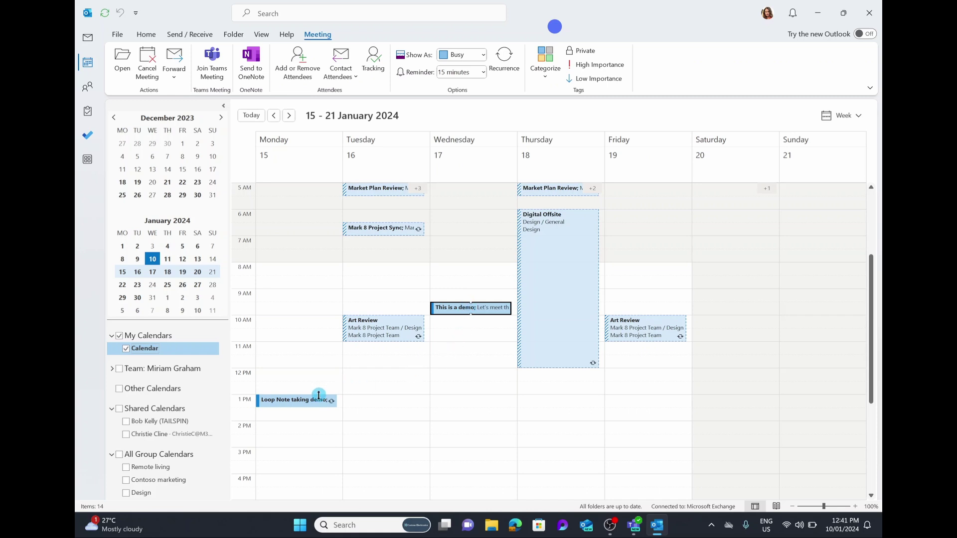
Preview the details of the Loop Note taking demo and Digital Offsite events in the week view.
mouse_move(316, 402)
mouse_move(590, 296)
mouse_move(570, 252)
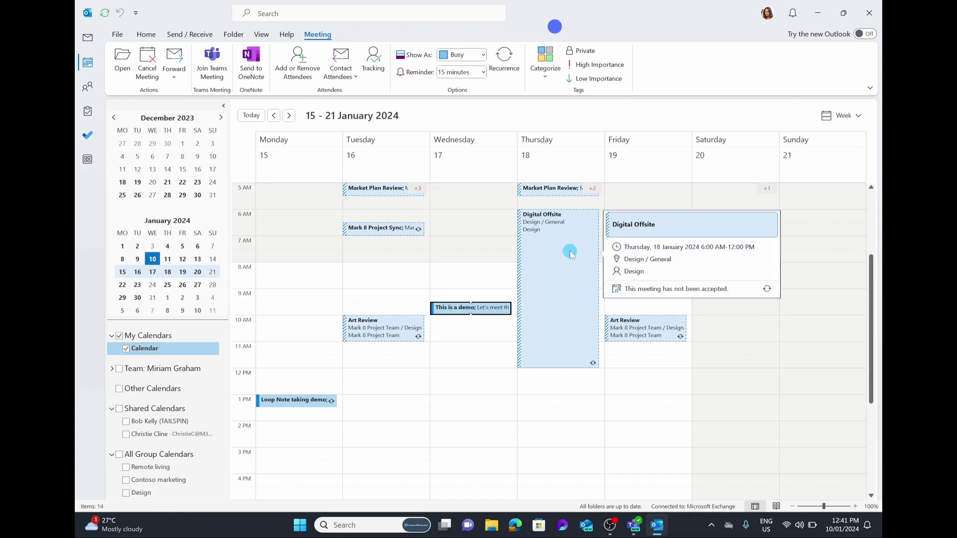
Accept the whole Digital Offsite series on Thursday 18 January, sending the response immediately, and preview the event's details.
right_click(570, 253)
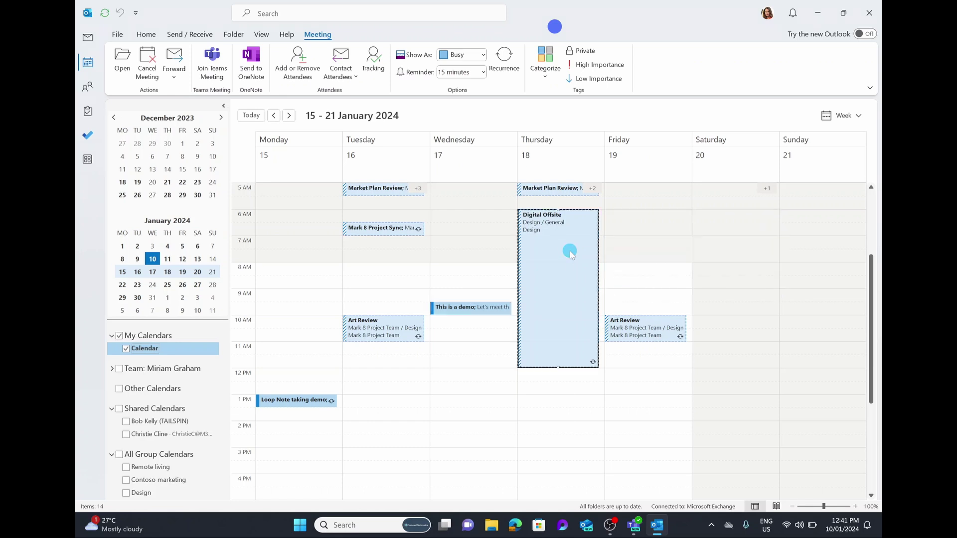
mouse_move(617, 262)
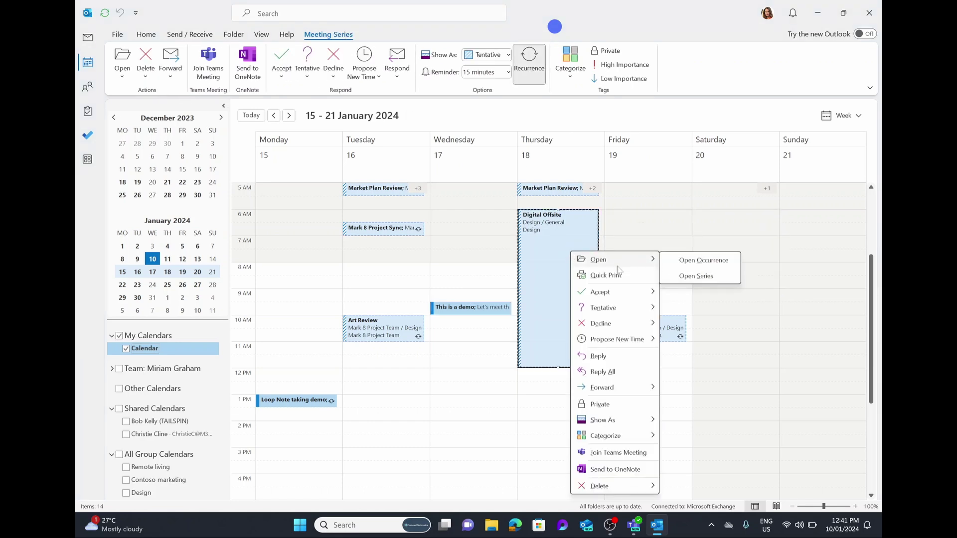
mouse_move(620, 294)
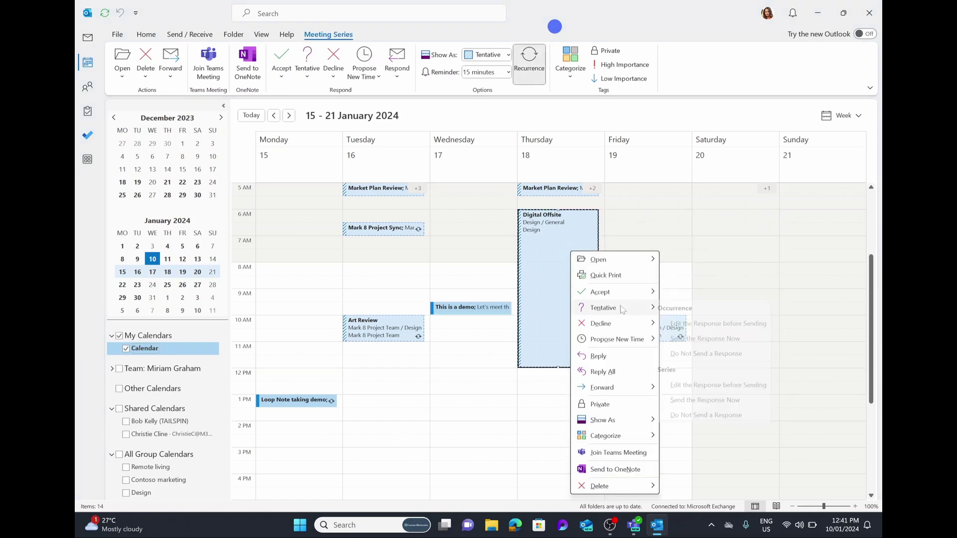
mouse_move(621, 319)
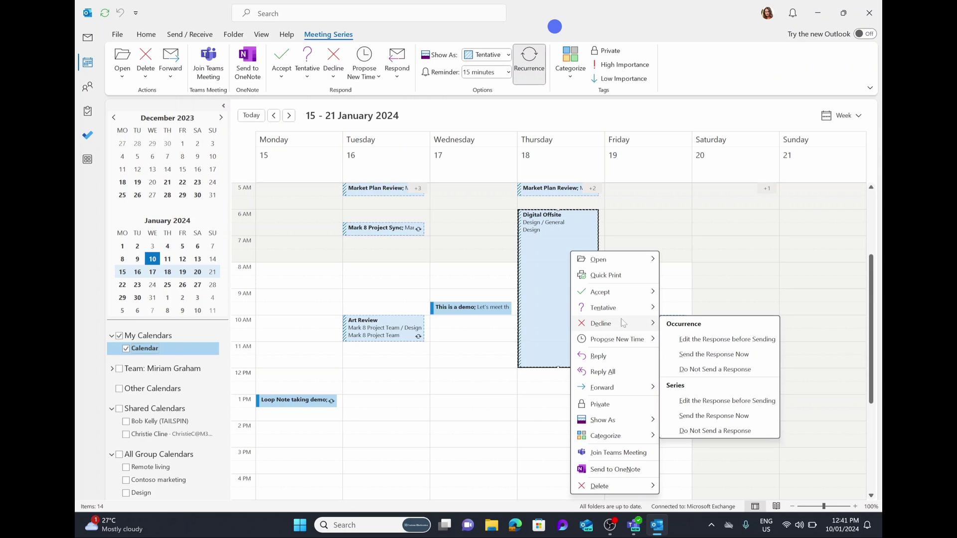
mouse_move(625, 340)
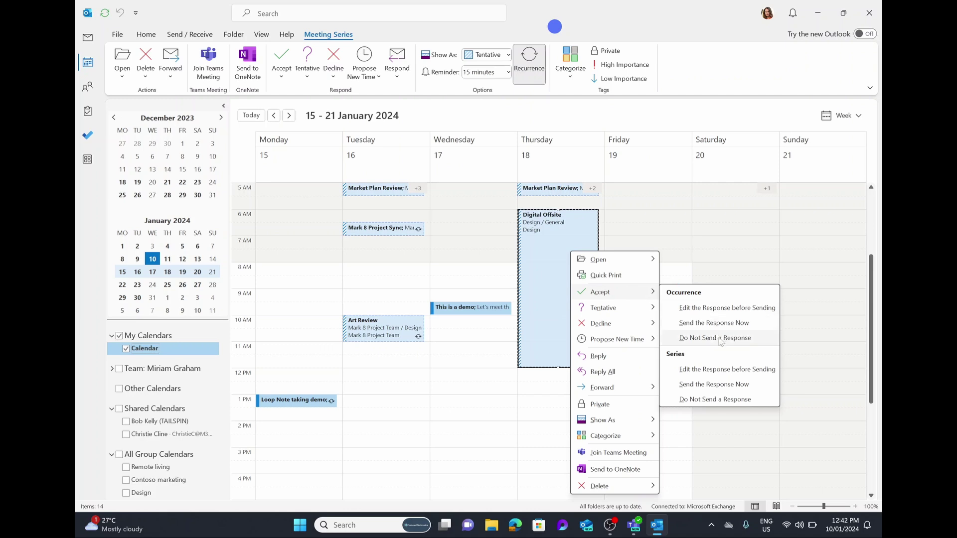
click(732, 387)
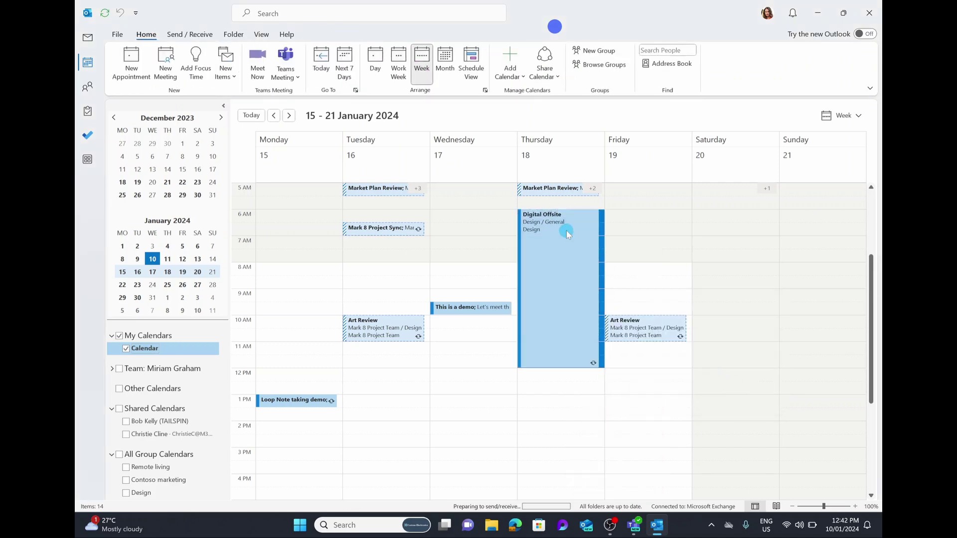
mouse_move(566, 234)
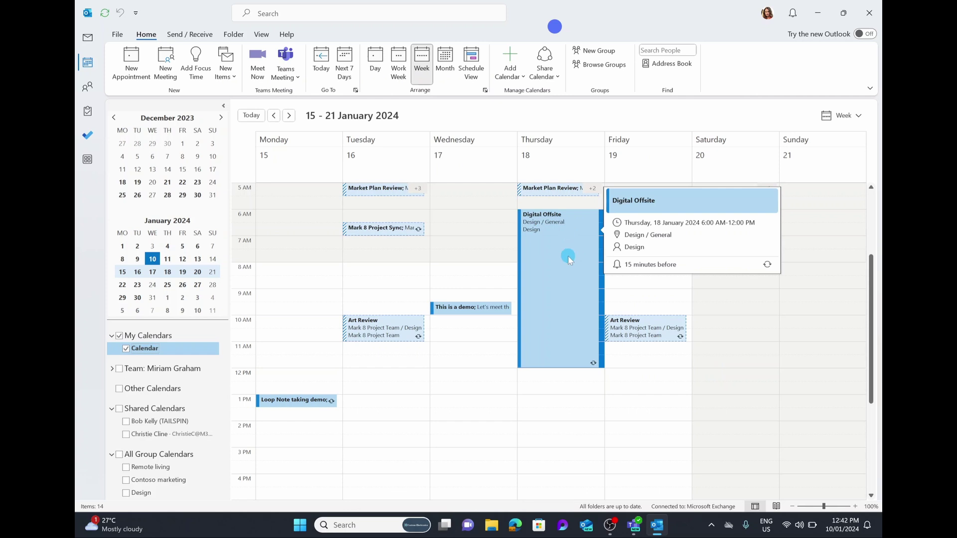
Review the actions available for the "This is a demo" meeting without choosing any.
click(474, 309)
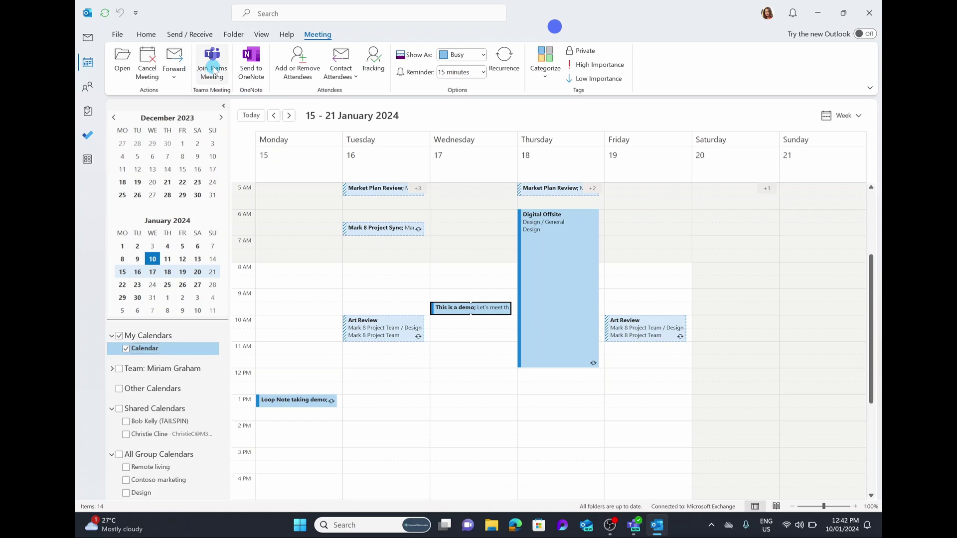
right_click(486, 310)
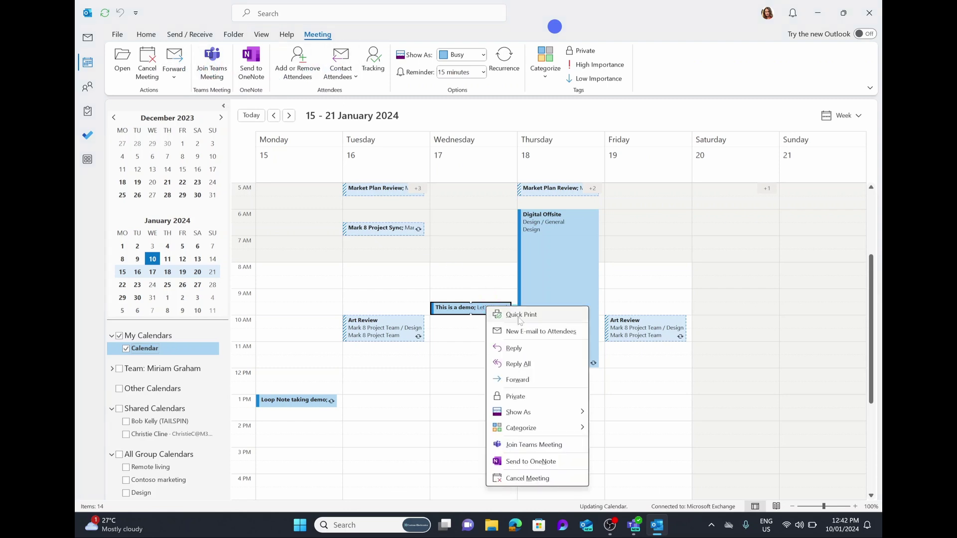
click(486, 280)
click(470, 311)
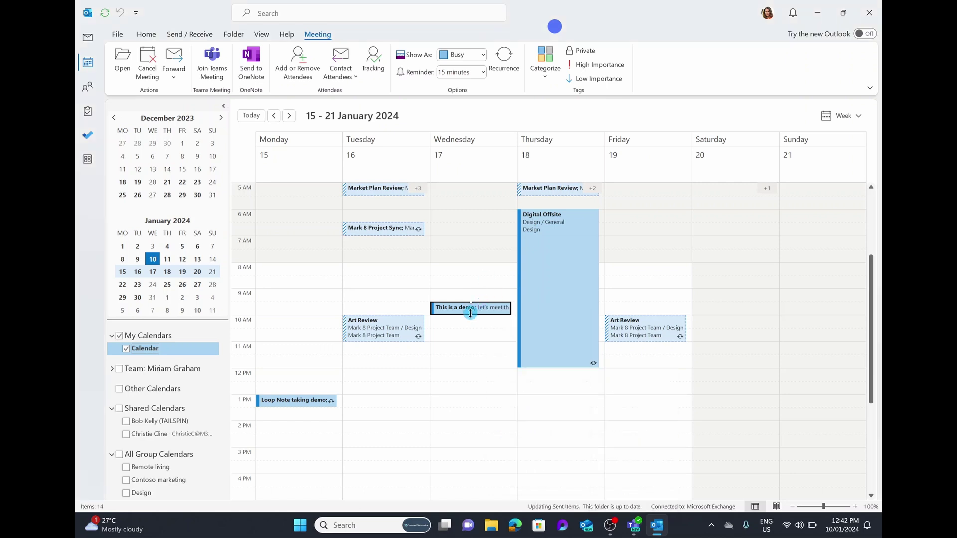
Move the "This is a demo" meeting to 12 PM on Wednesday 17 January, saving the change with an update.
click(476, 307)
drag(477, 309, 488, 378)
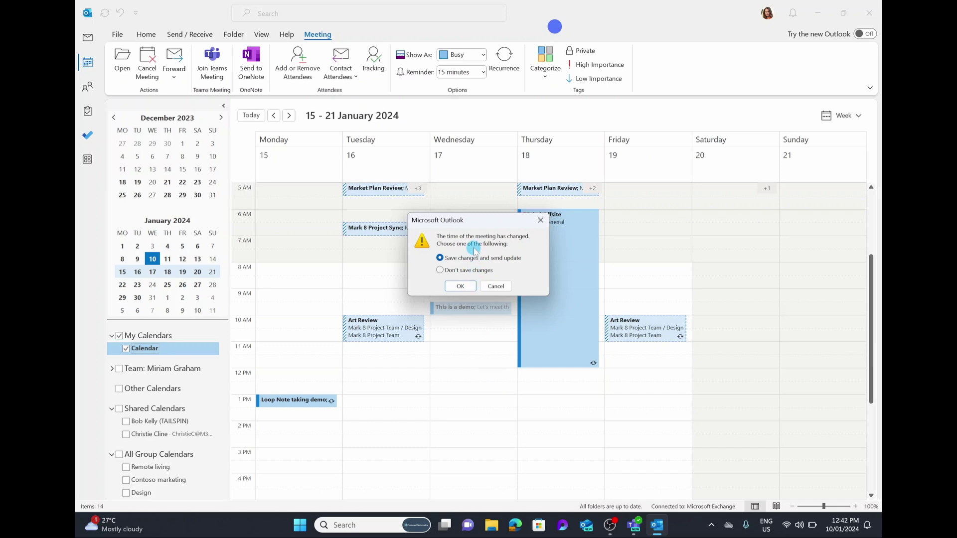
click(460, 287)
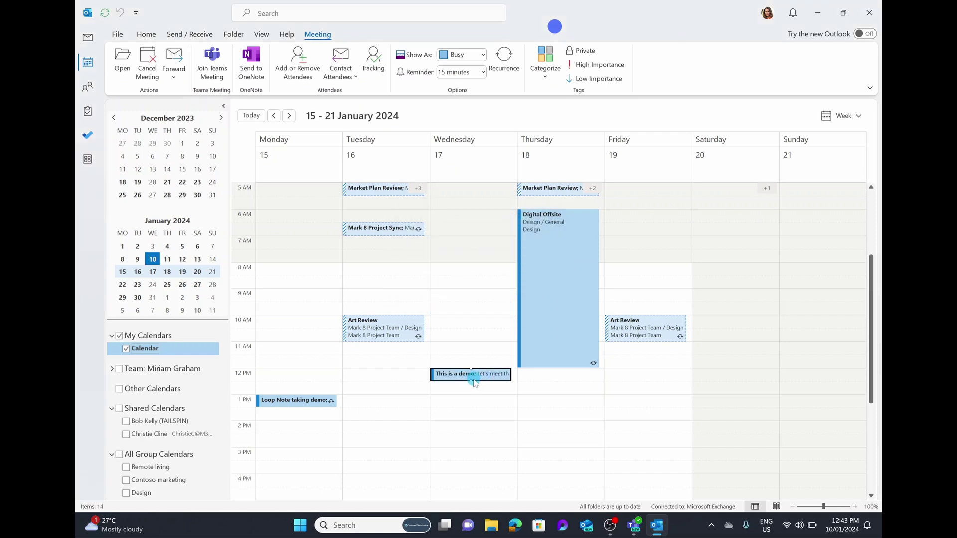
Extend the "This is a demo" meeting to end at 1:30 PM, and send the update to the attendees.
drag(470, 380, 471, 396)
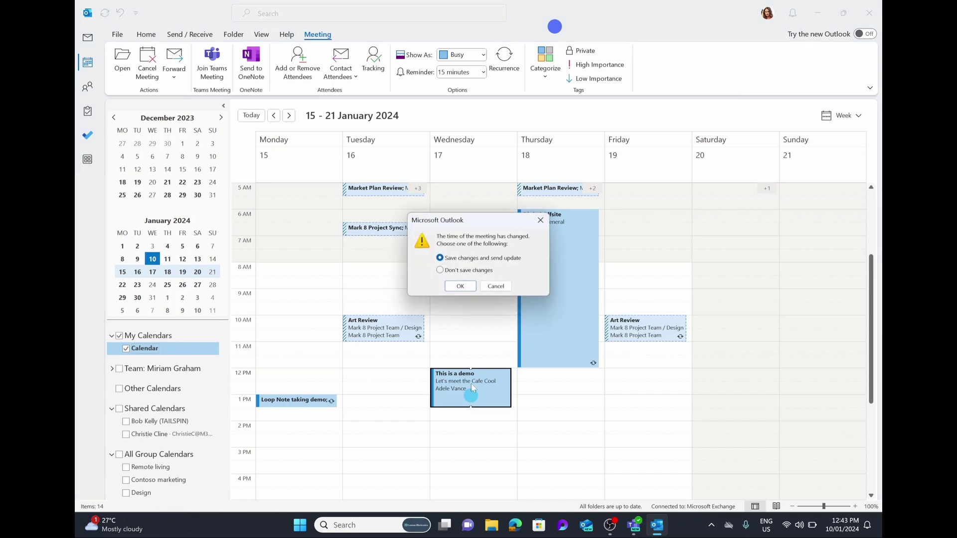
click(460, 285)
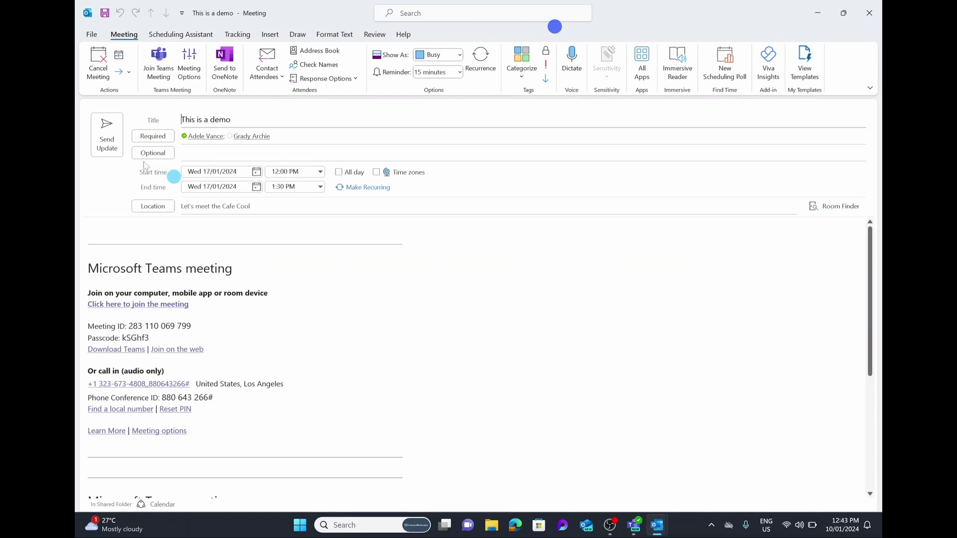
click(118, 144)
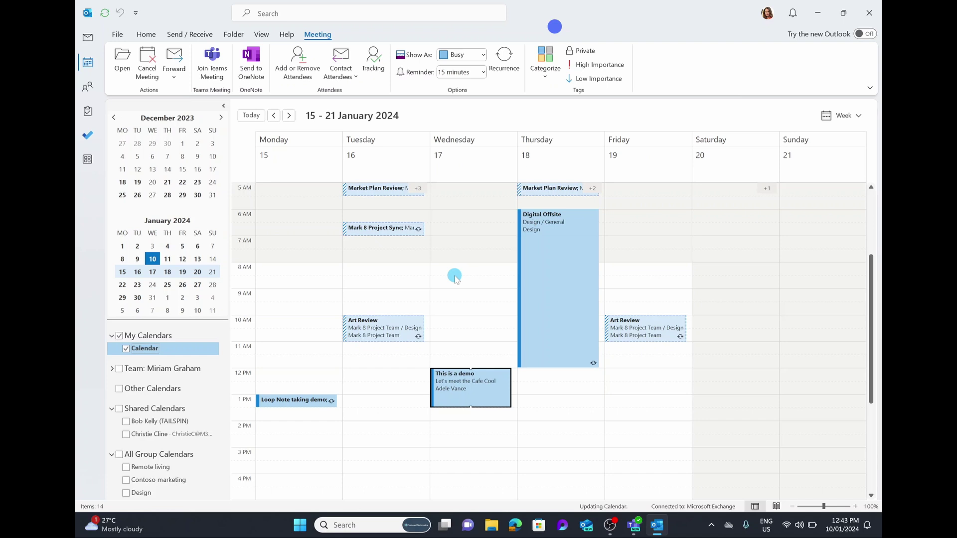
Make the "This is a demo" meeting recur weekly on Wednesday with no end date, and send the update.
double_click(477, 385)
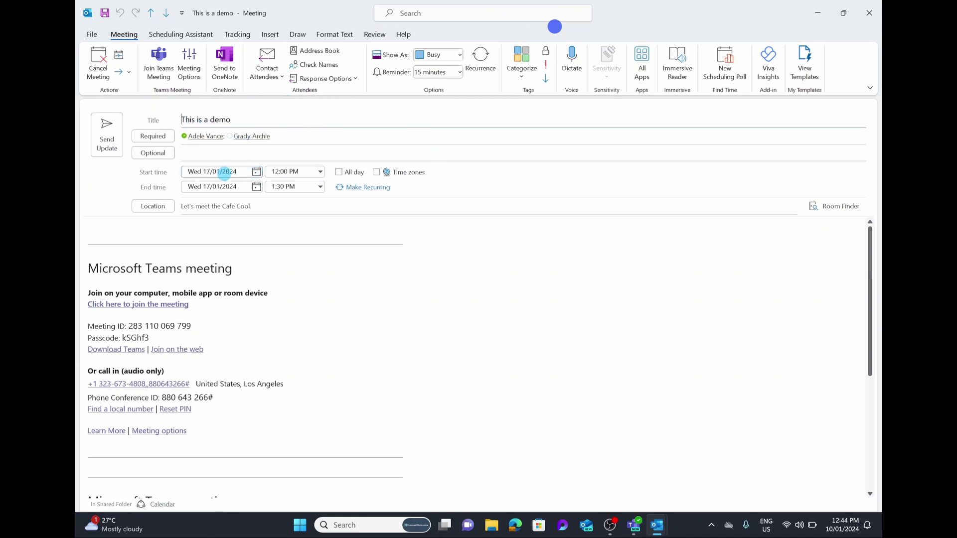
click(368, 187)
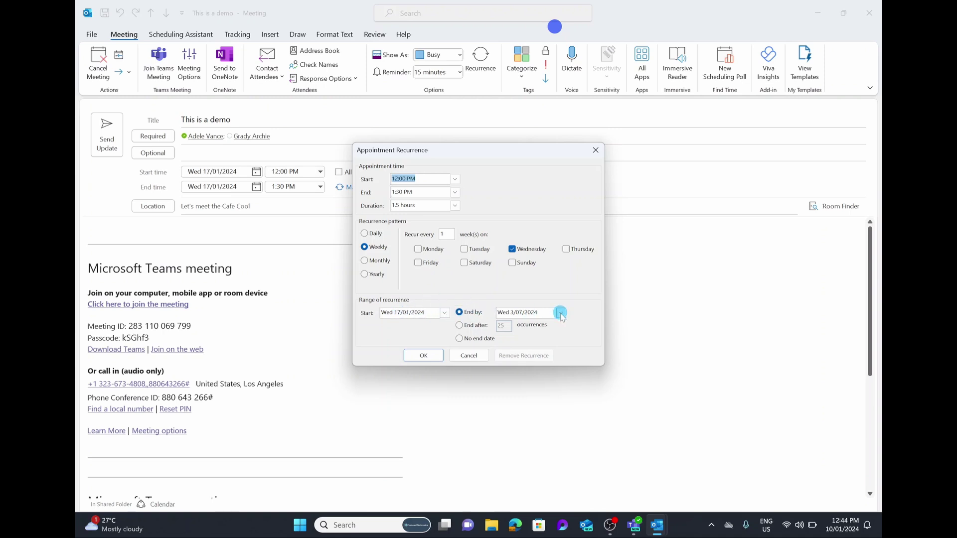
click(458, 325)
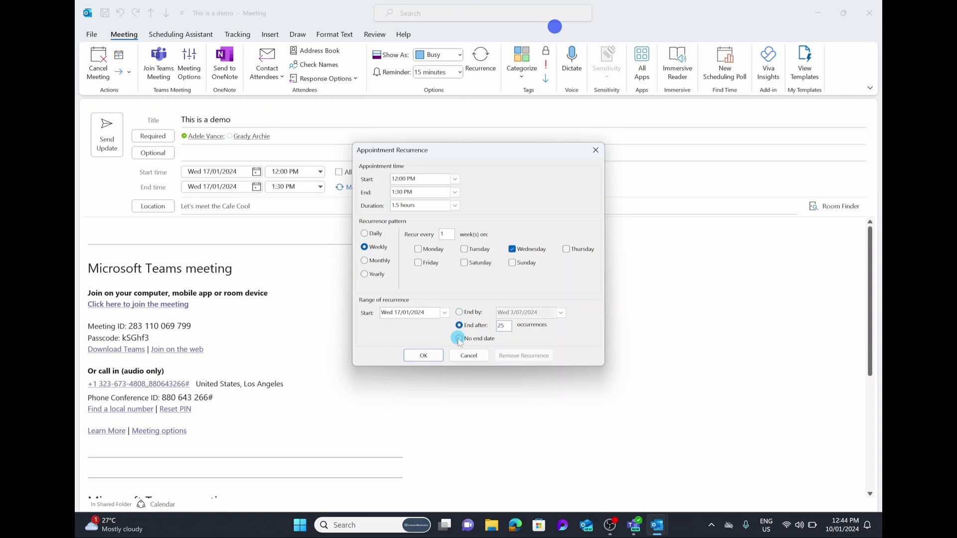
click(459, 339)
click(422, 355)
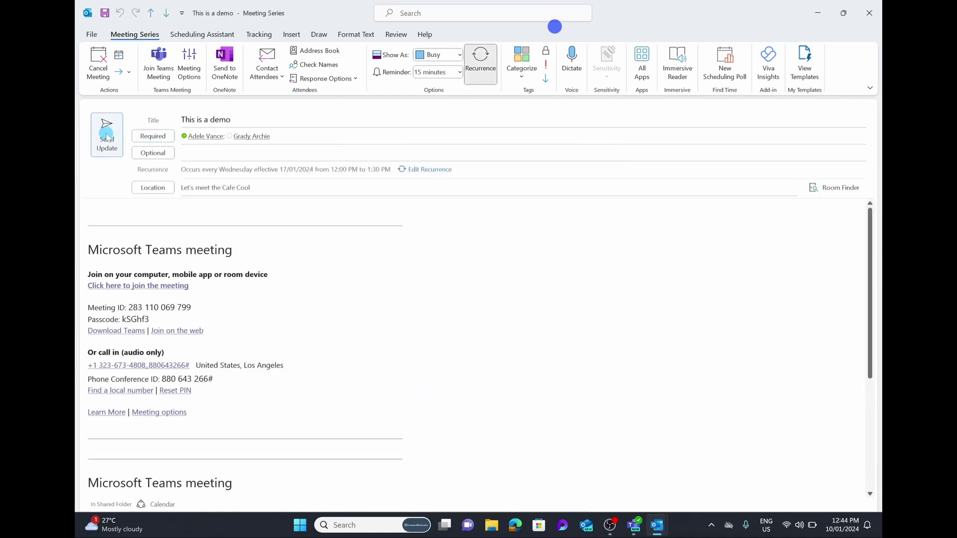
click(106, 135)
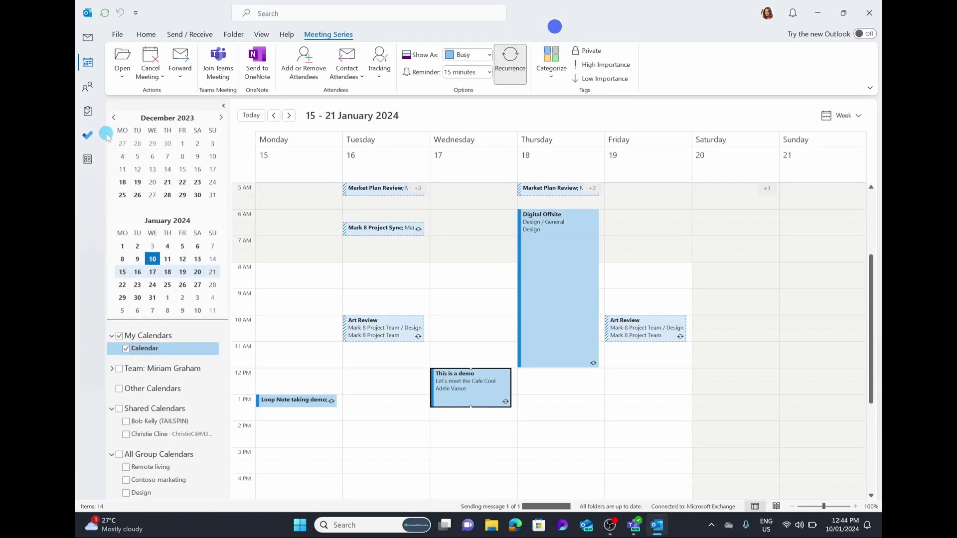
Check the recurring meeting and its available actions in the week of 5 - 11 February, and return to the current week.
click(290, 115)
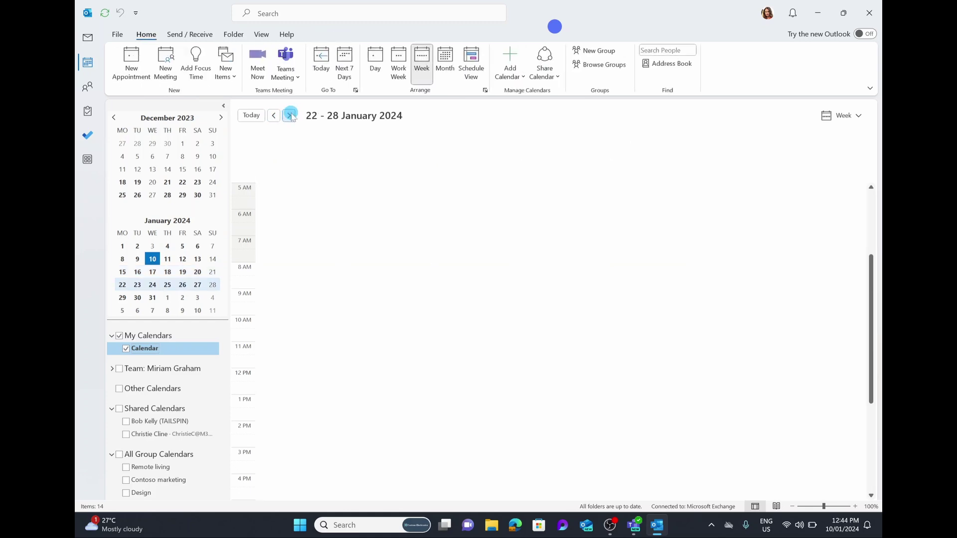
click(290, 116)
click(290, 116)
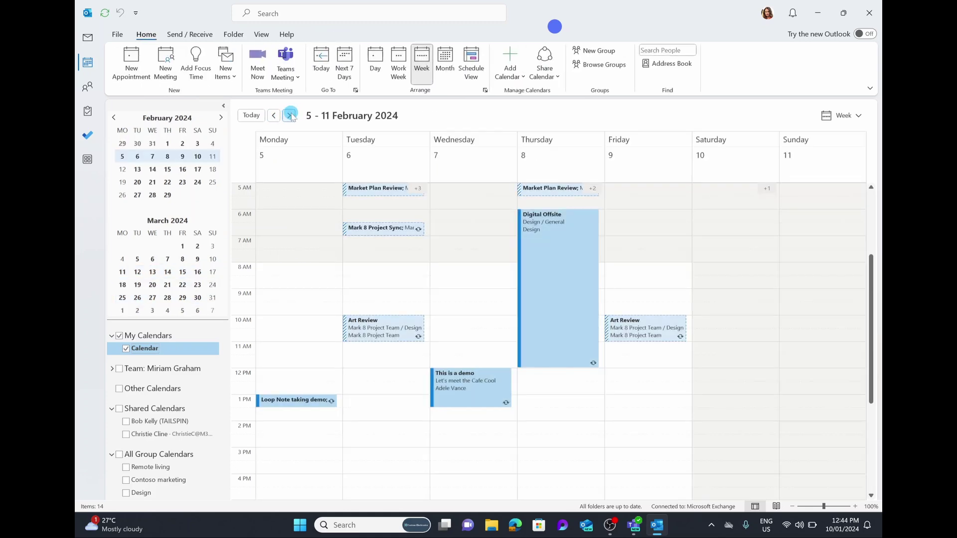
mouse_move(464, 384)
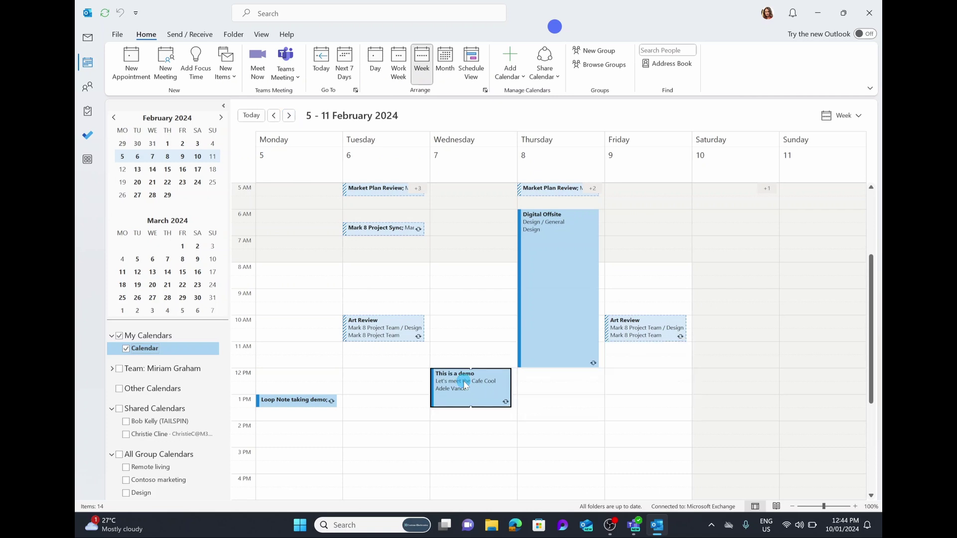
right_click(465, 384)
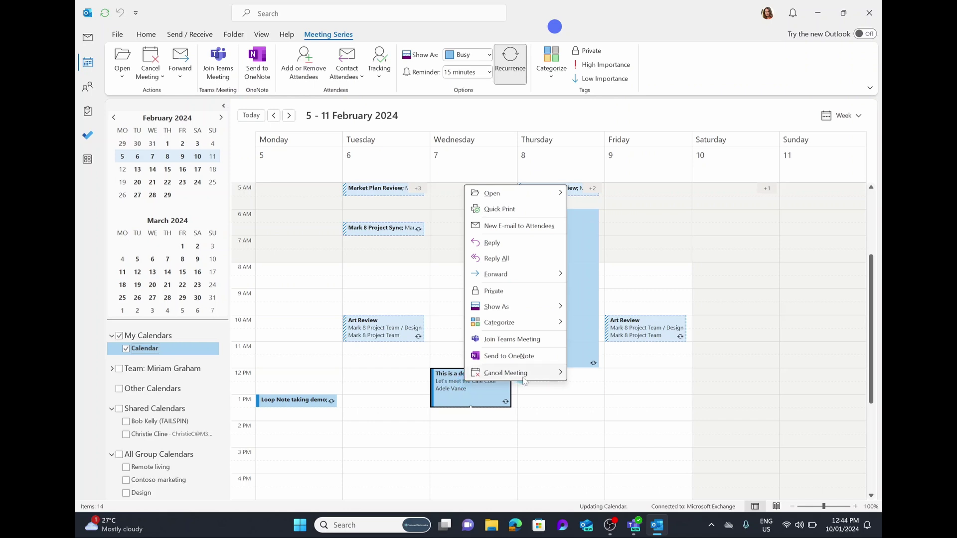
mouse_move(524, 381)
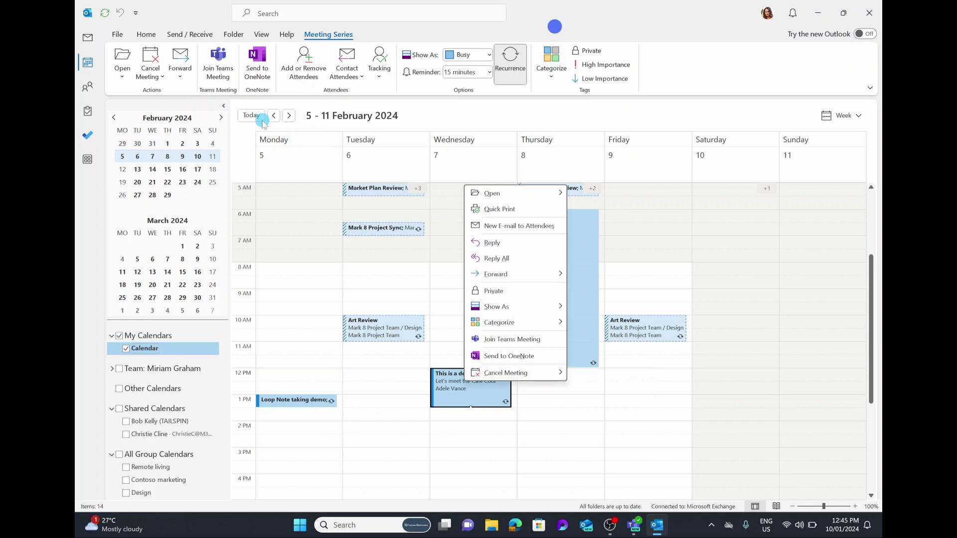
click(244, 115)
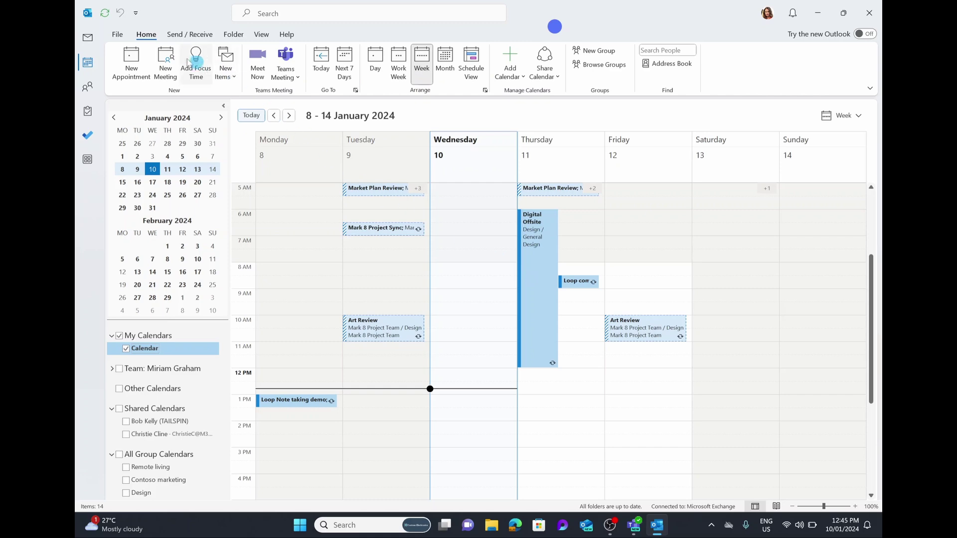
Review the calendar options and the default online meeting provider, keeping Microsoft Teams.
click(119, 35)
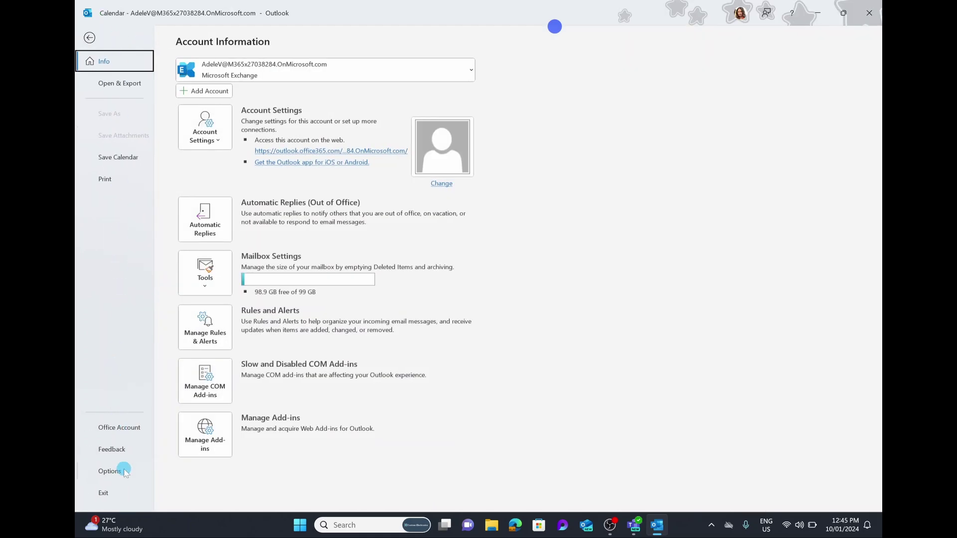
click(111, 470)
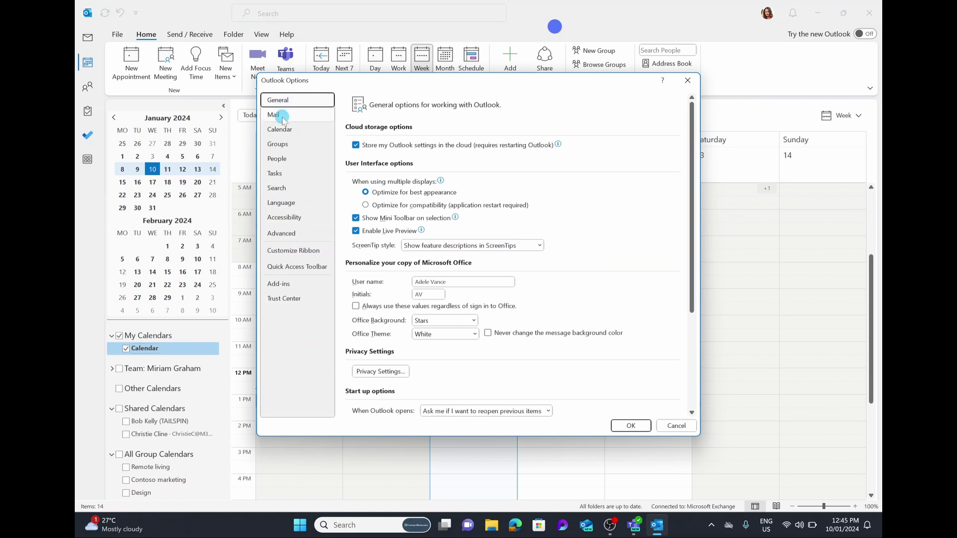
click(281, 130)
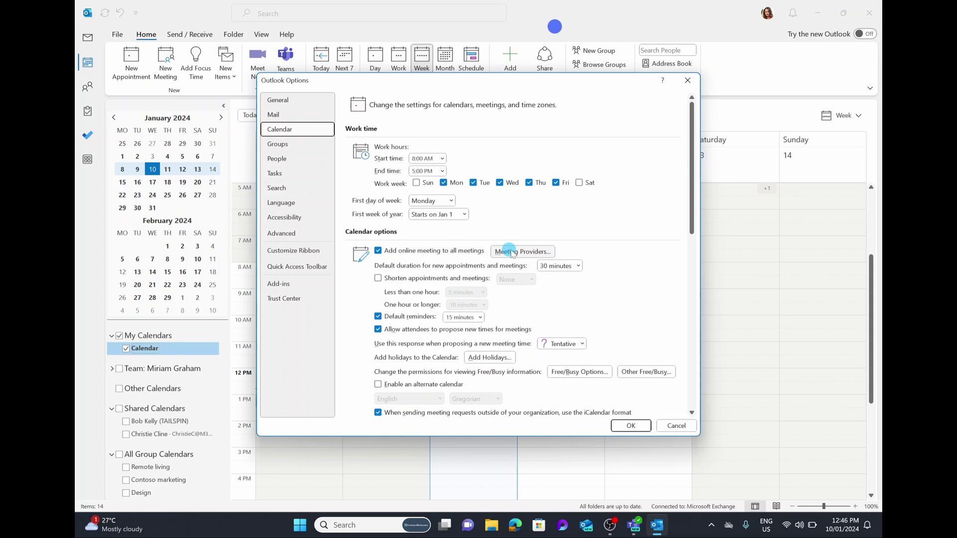
click(531, 251)
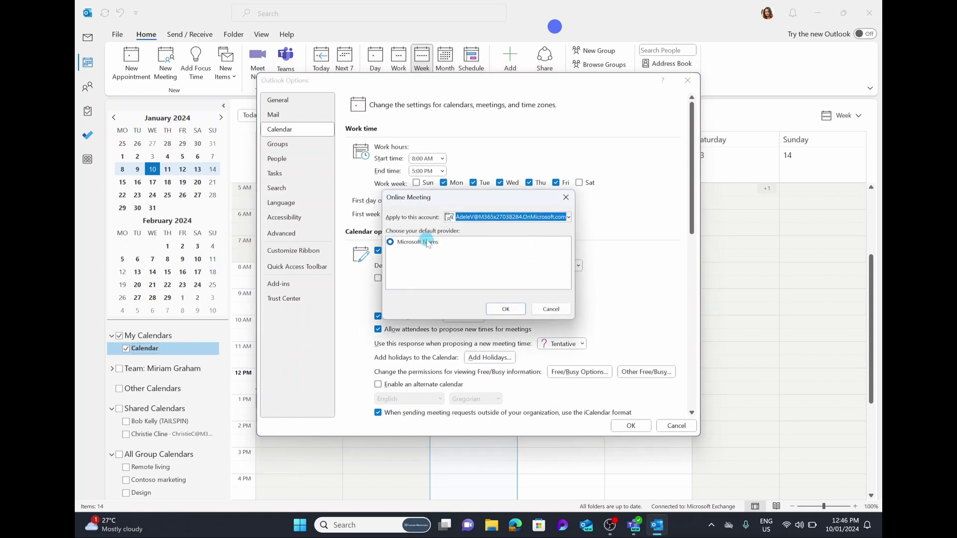
click(514, 310)
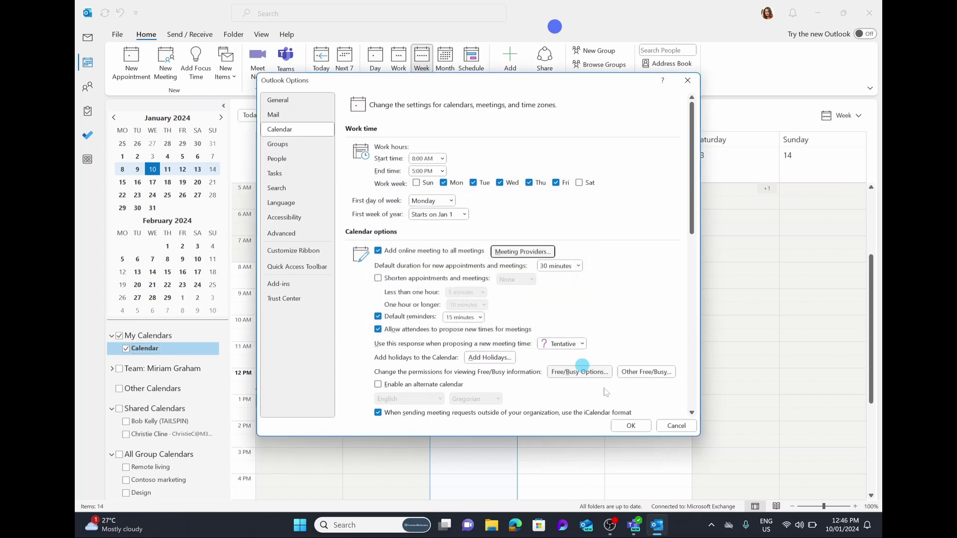
click(630, 426)
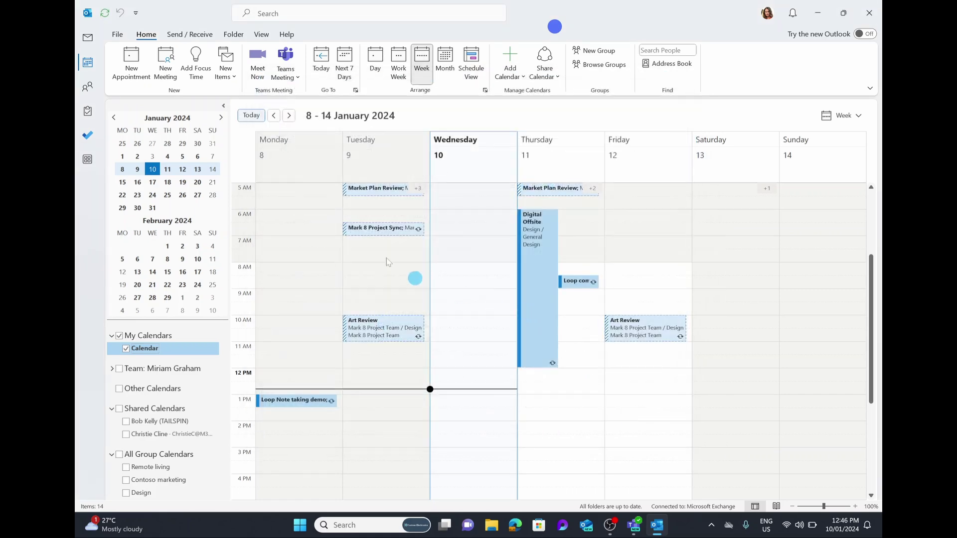
Create the Teams meeting "Another test meeting" with two required attendees, send it, and dismiss its reminder.
click(169, 62)
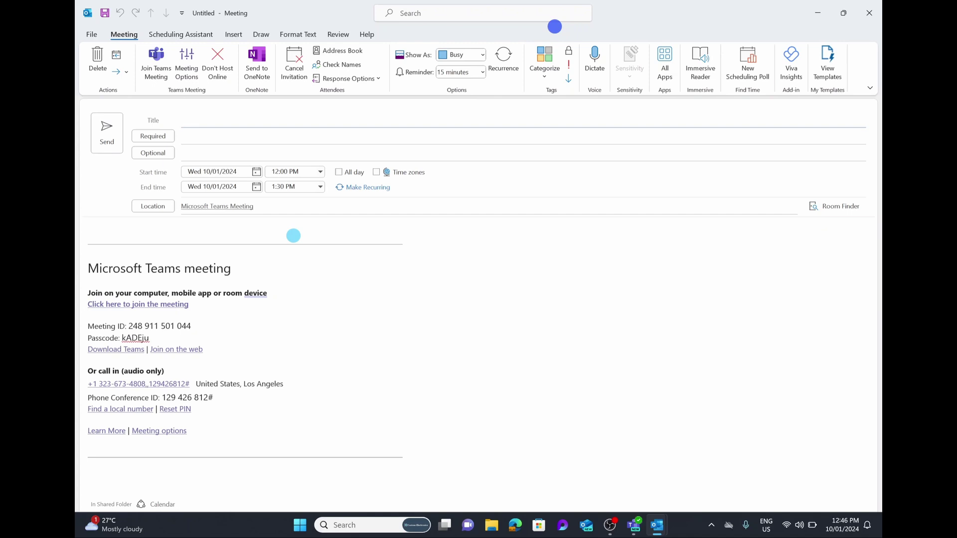
click(291, 231)
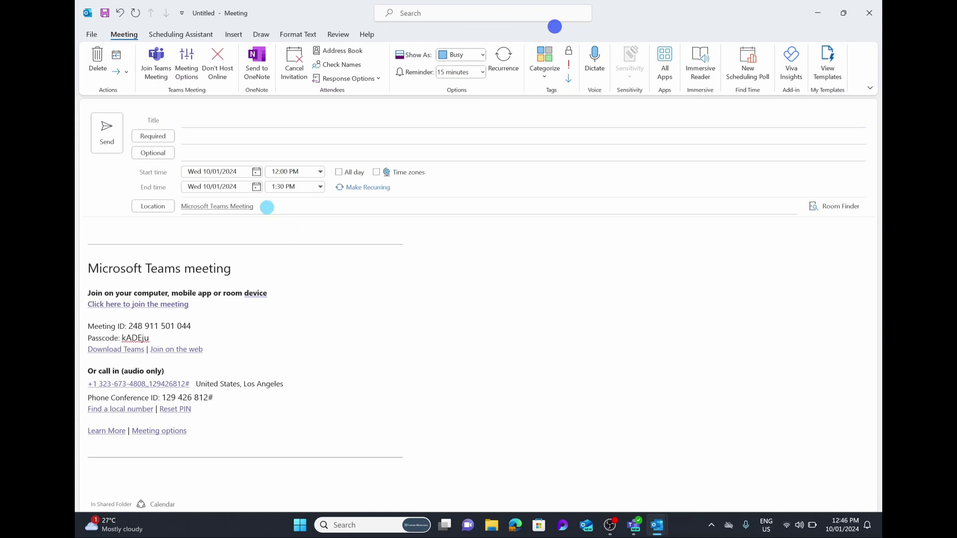
click(241, 139)
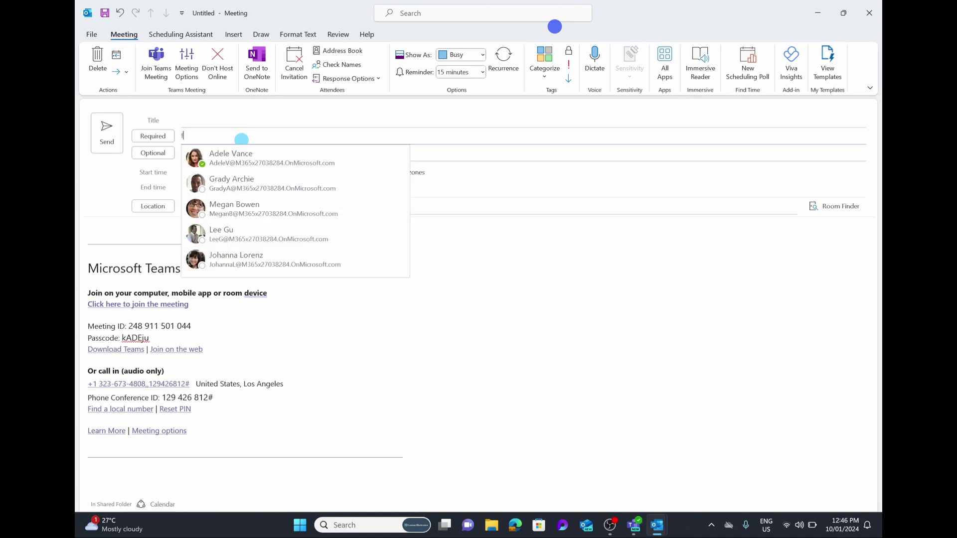
key(Escape)
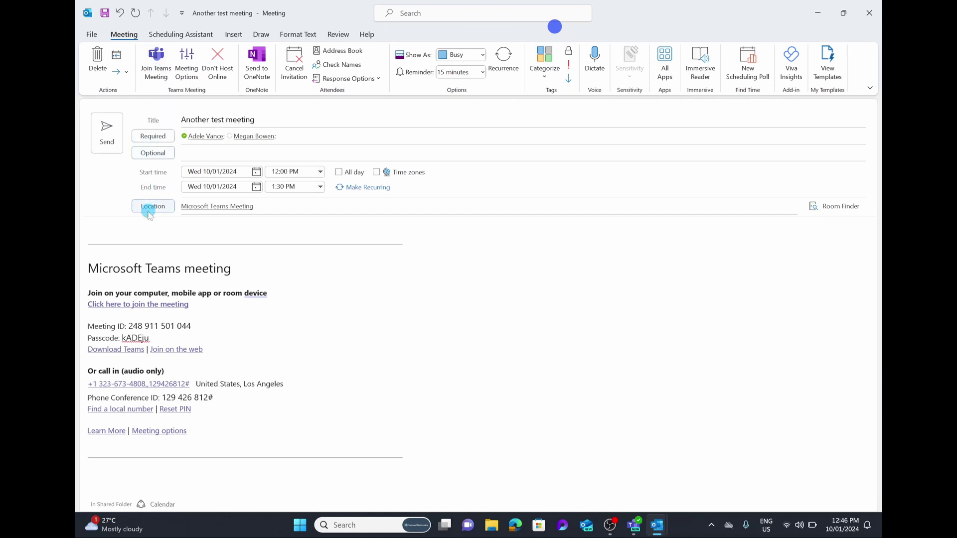
click(102, 134)
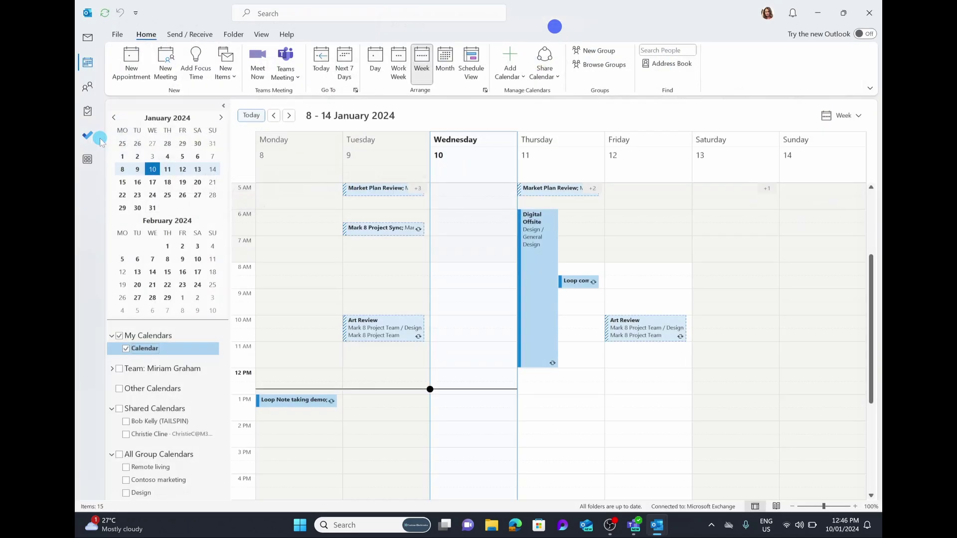
mouse_move(466, 379)
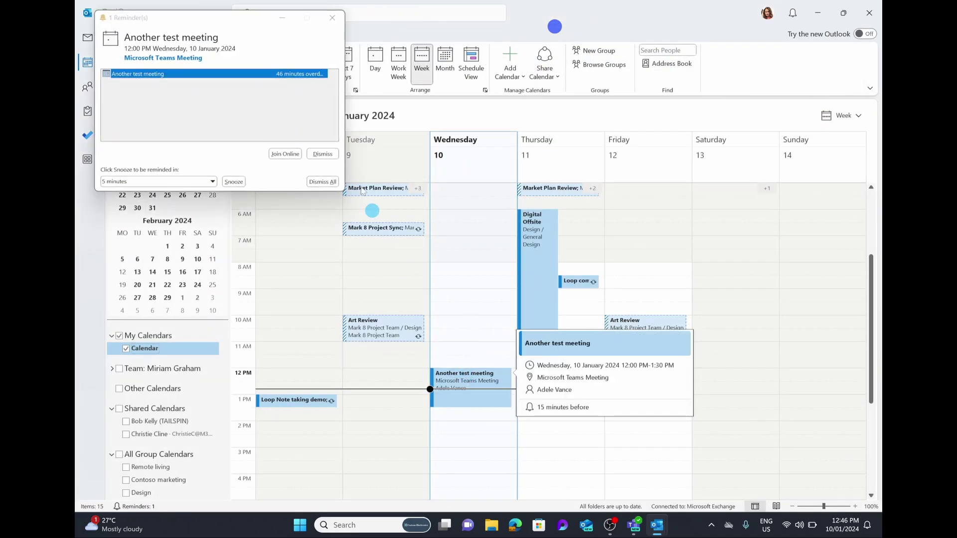
click(322, 154)
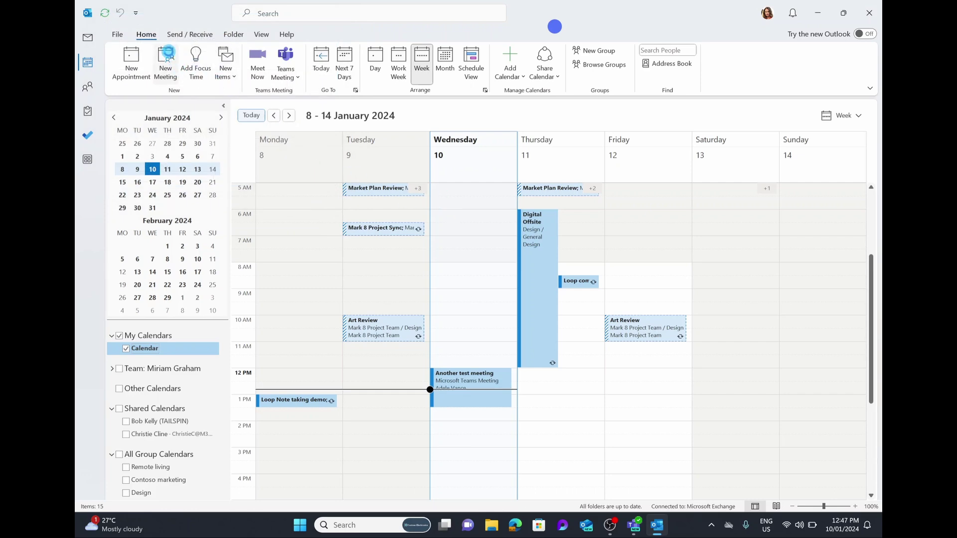
Start a new blank meeting from the current week.
click(168, 54)
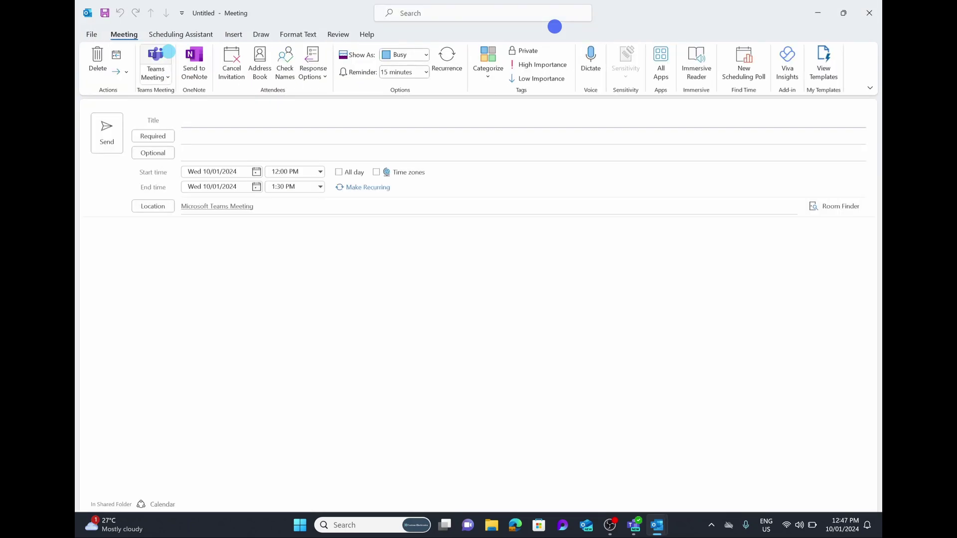